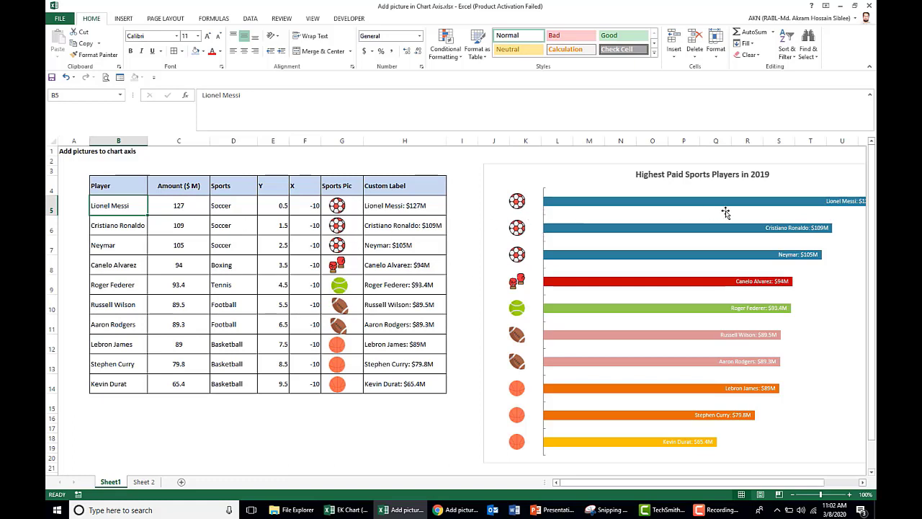
# Examine the finished chart and custom label formula on Sheet1 and the chart data columns on Sheet 2
pyautogui.click(403, 208)
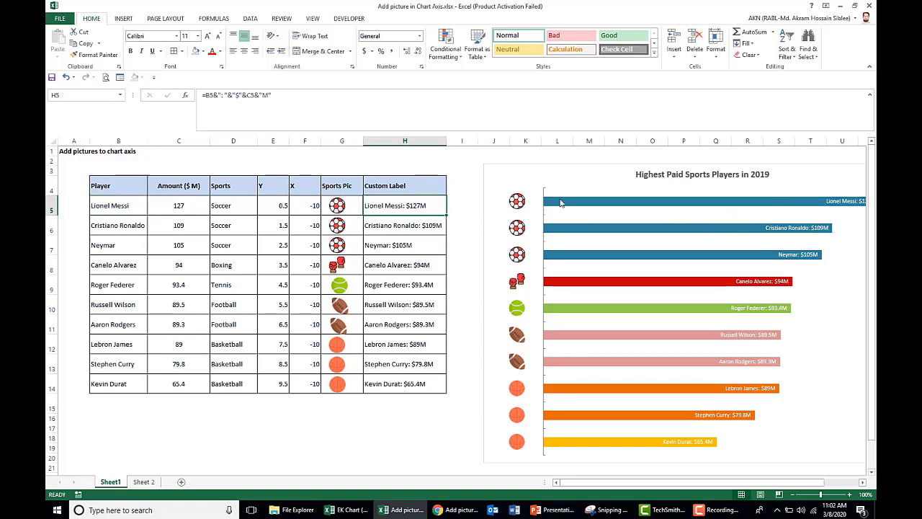
pyautogui.moveTo(775, 487)
pyautogui.mouseDown()
pyautogui.moveTo(802, 487)
pyautogui.moveTo(773, 485)
pyautogui.mouseUp()
pyautogui.click(144, 482)
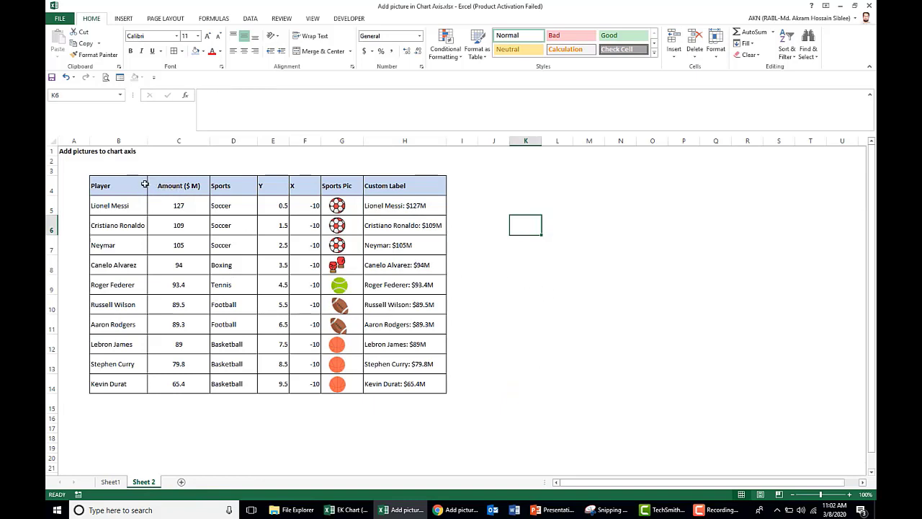
pyautogui.moveTo(145, 185); pyautogui.dragTo(189, 186)
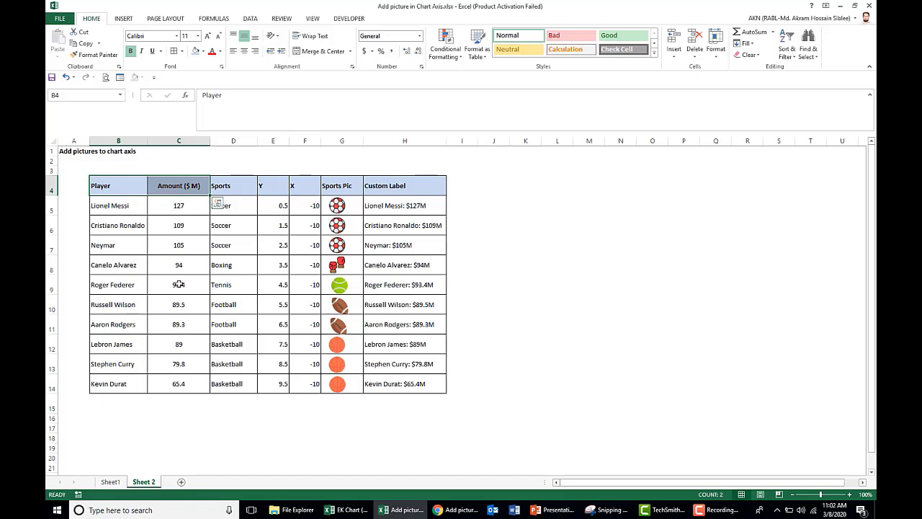
pyautogui.click(242, 228)
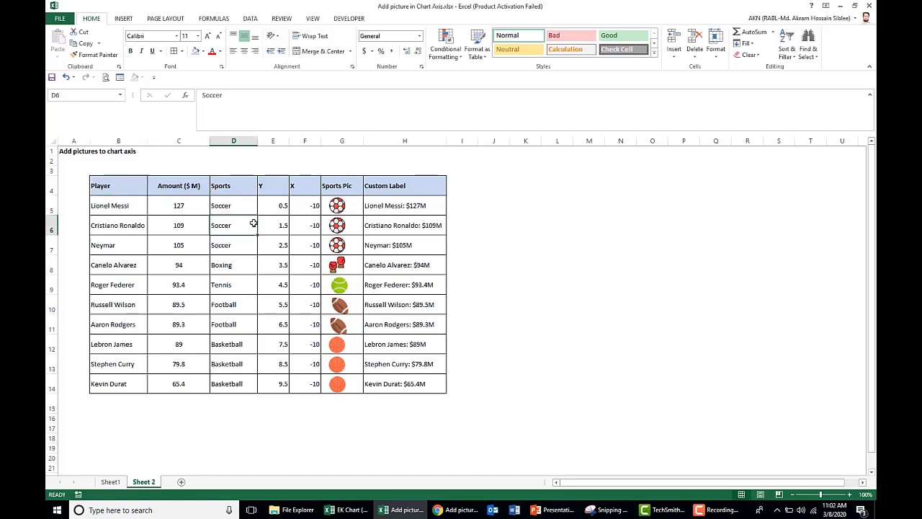
pyautogui.click(278, 186)
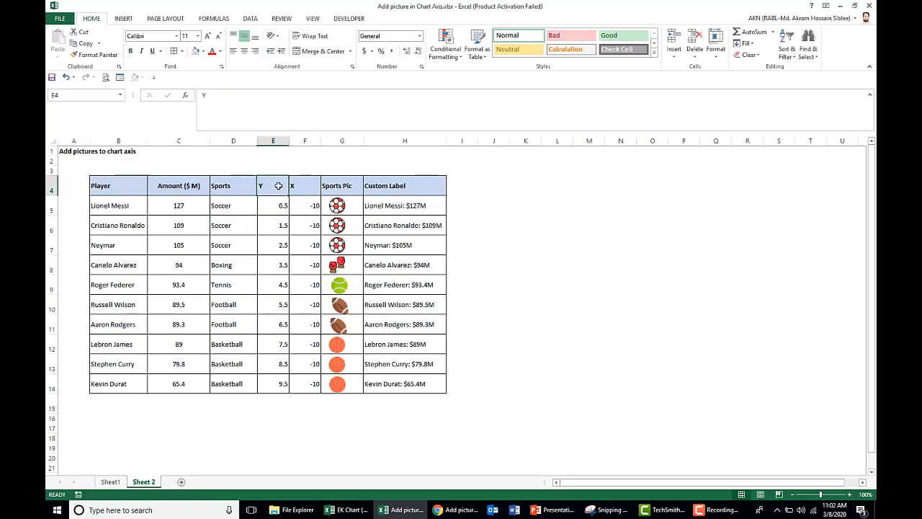
pyautogui.click(296, 186)
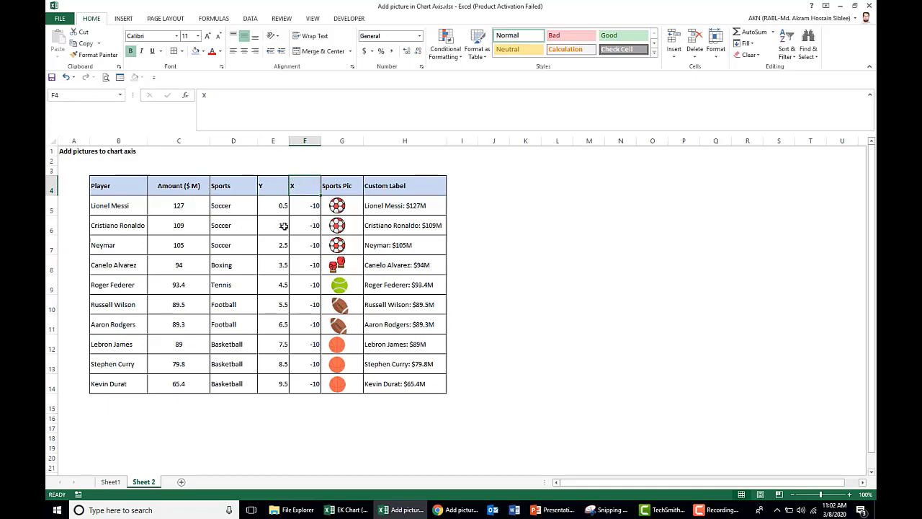
pyautogui.click(401, 205)
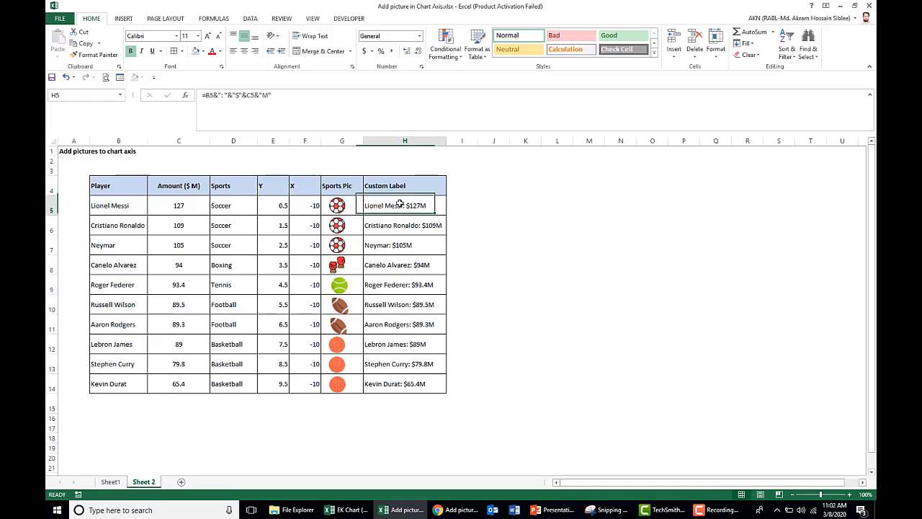
# Clear all entries below the Custom Label header, cells H5:H14, on Sheet 2
pyautogui.moveTo(409, 207); pyautogui.dragTo(426, 377)
pyautogui.press('Delete')
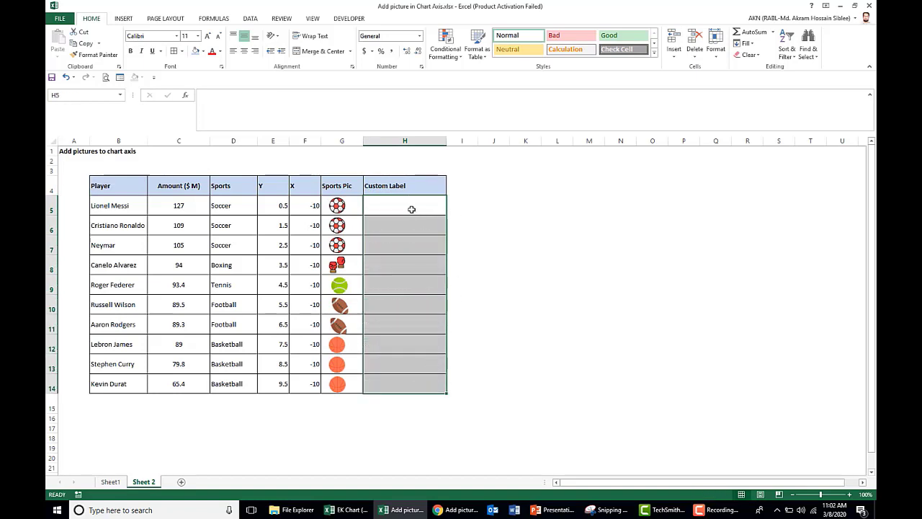
pyautogui.click(485, 217)
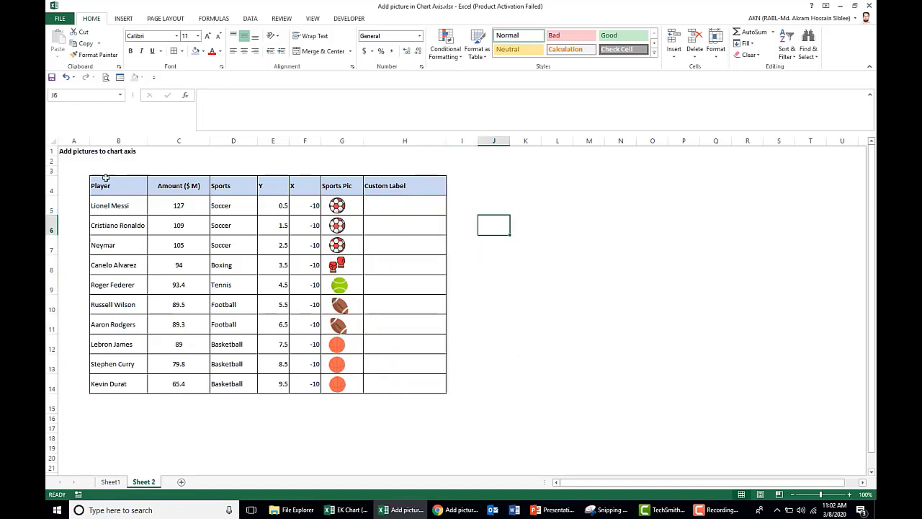
# Insert a 2-D Clustered Bar chart from the Player and Amount data in B4:C14 and place it beside the table
pyautogui.moveTo(107, 184); pyautogui.dragTo(185, 383)
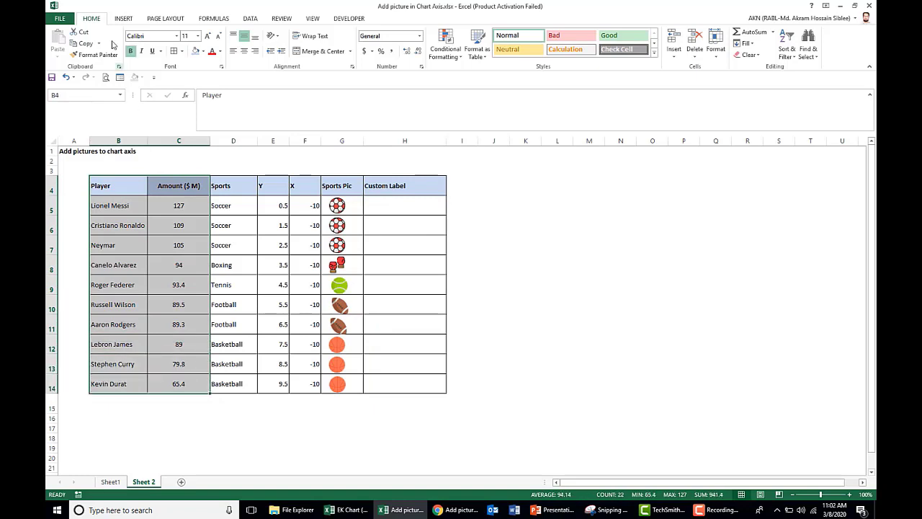
pyautogui.click(124, 19)
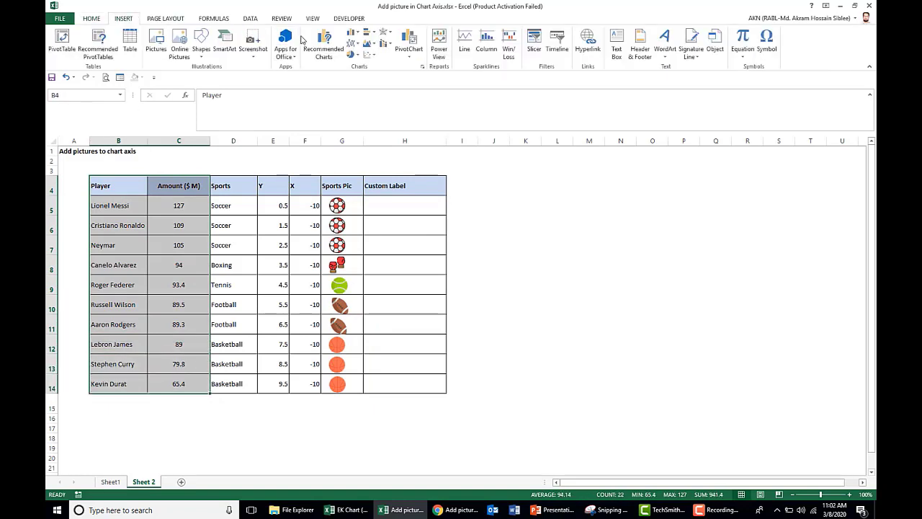
pyautogui.click(371, 33)
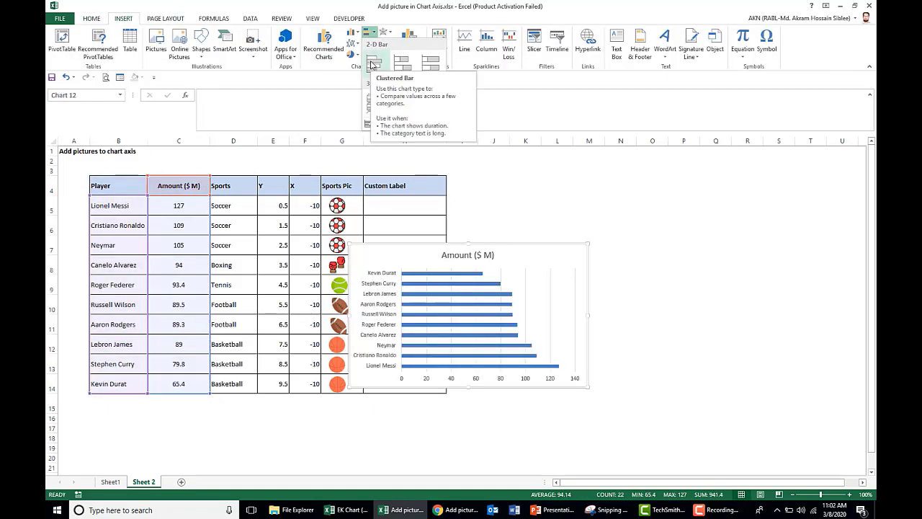
pyautogui.click(371, 65)
pyautogui.moveTo(562, 245); pyautogui.dragTo(804, 185)
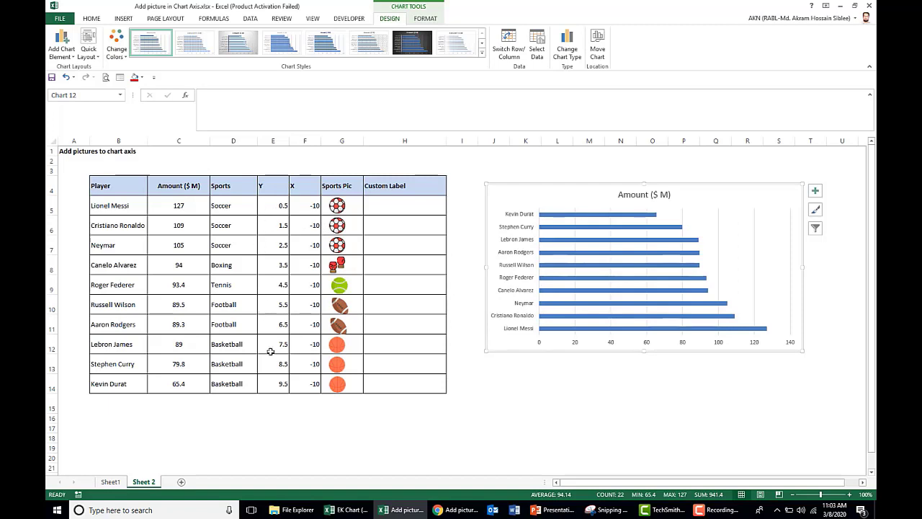
# Add a second data series to the chart, with its name from E4 and its values from E5:E14
pyautogui.click(574, 278)
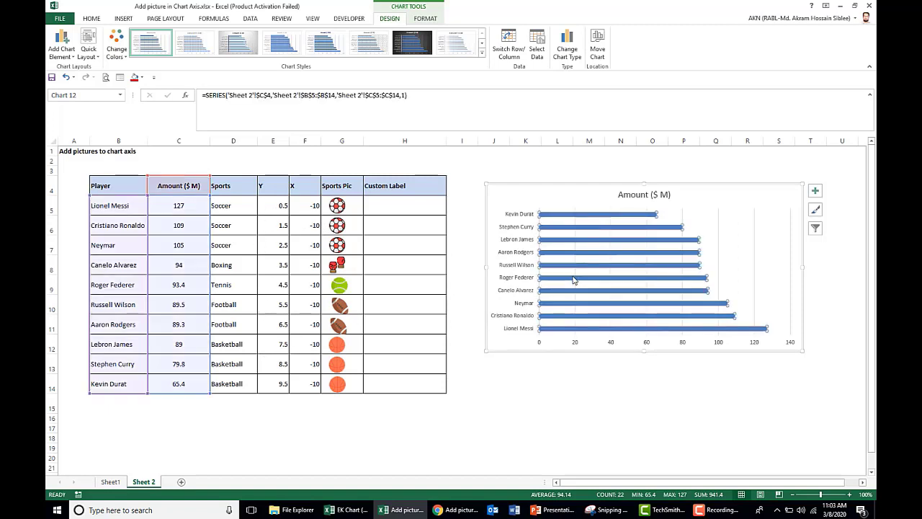
pyautogui.rightClick(574, 280)
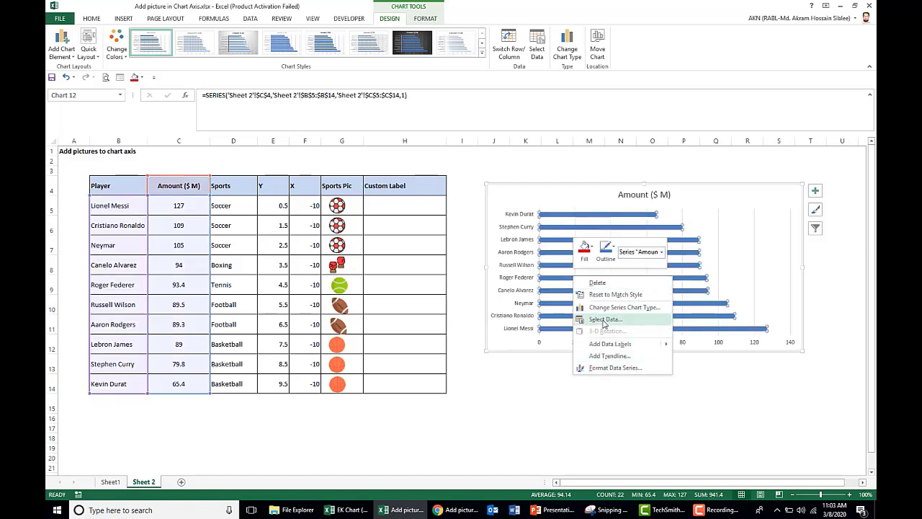
pyautogui.click(605, 320)
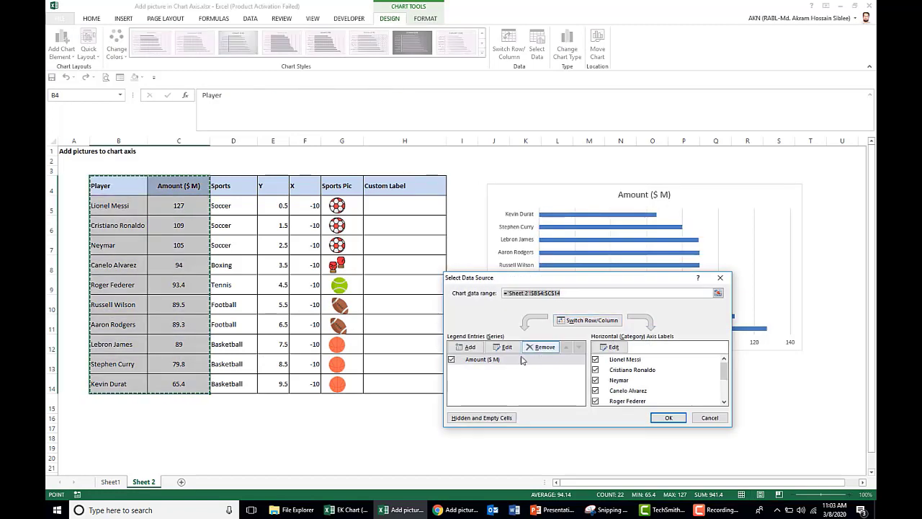
pyautogui.click(468, 347)
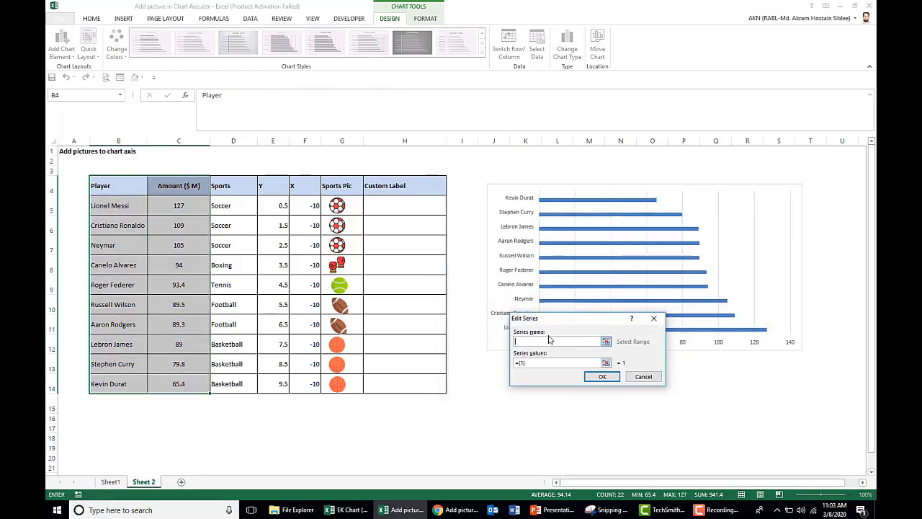
pyautogui.click(264, 186)
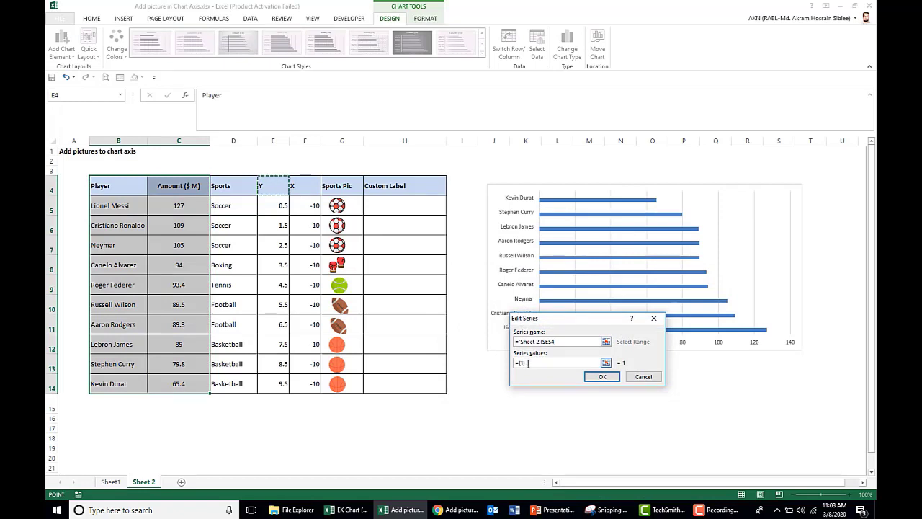
pyautogui.moveTo(527, 363); pyautogui.dragTo(514, 366)
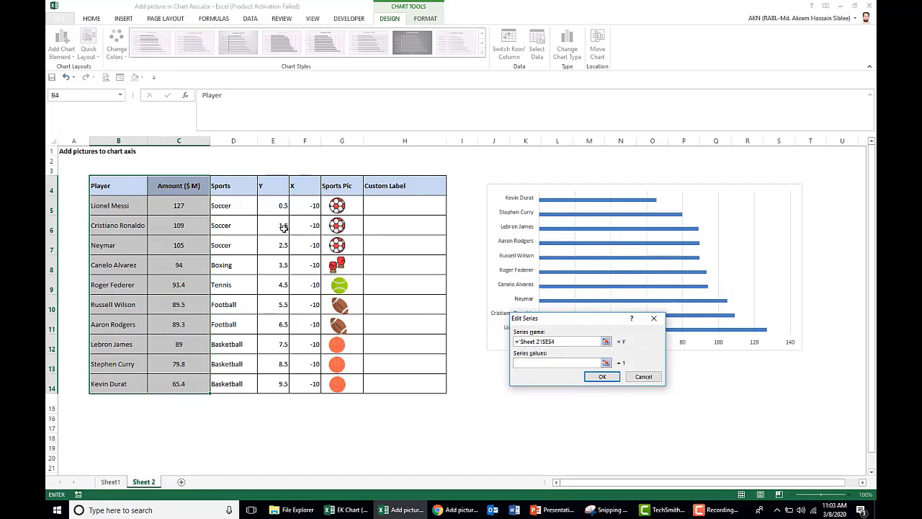
pyautogui.moveTo(281, 204); pyautogui.dragTo(280, 383)
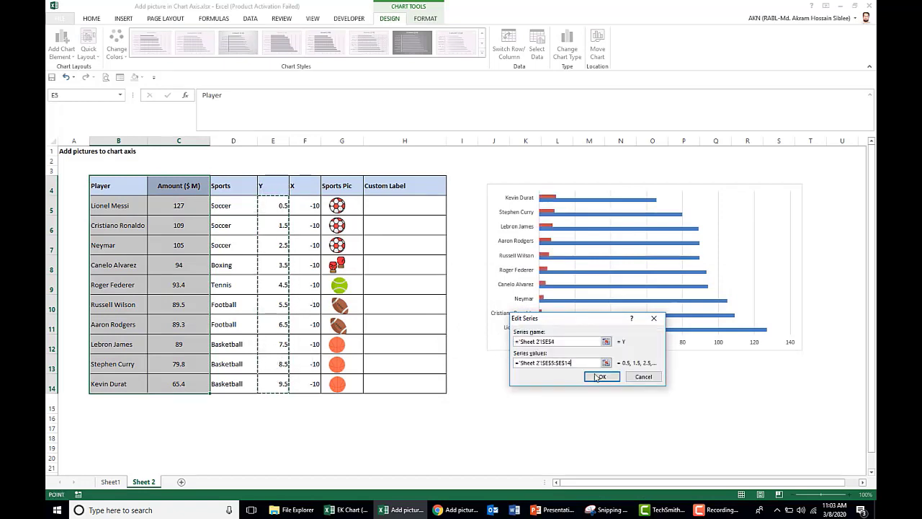
pyautogui.click(603, 381)
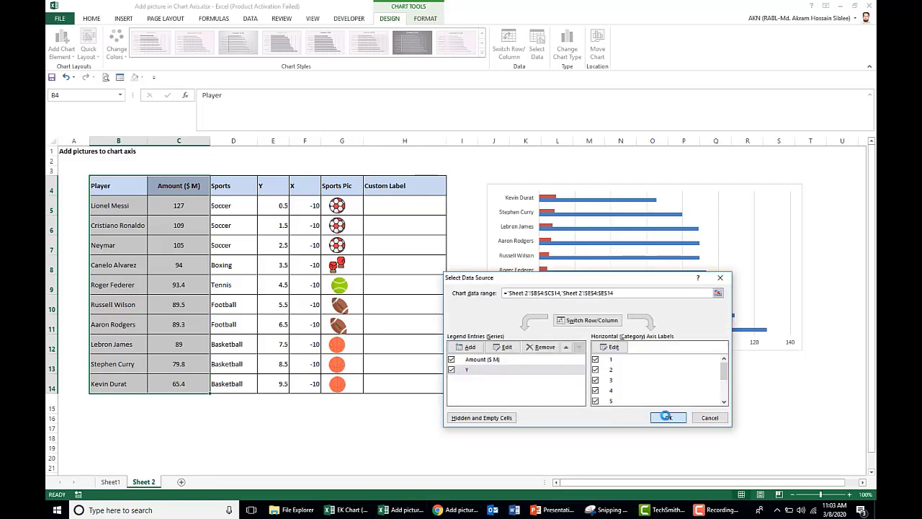
pyautogui.click(669, 417)
# Change the chart type of the Y series to Scatter, keeping the Amount series as Clustered Bar
pyautogui.click(549, 198)
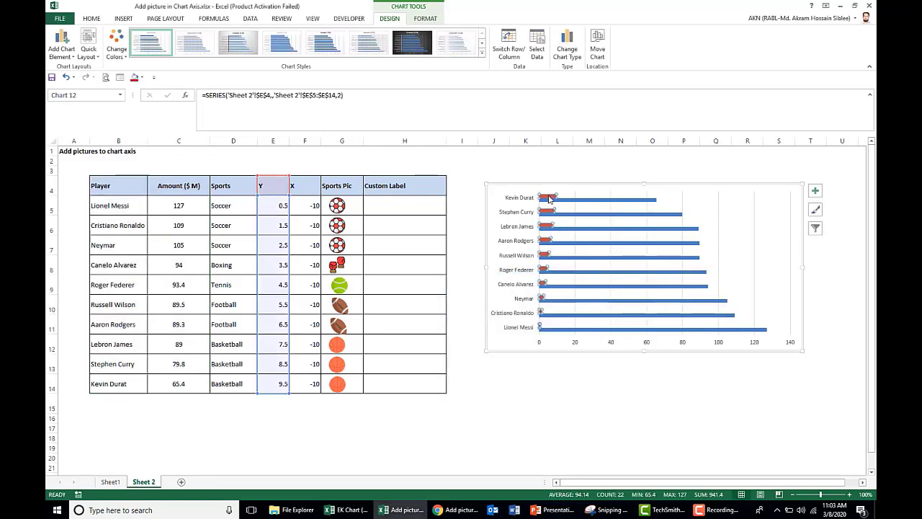
pyautogui.rightClick(549, 198)
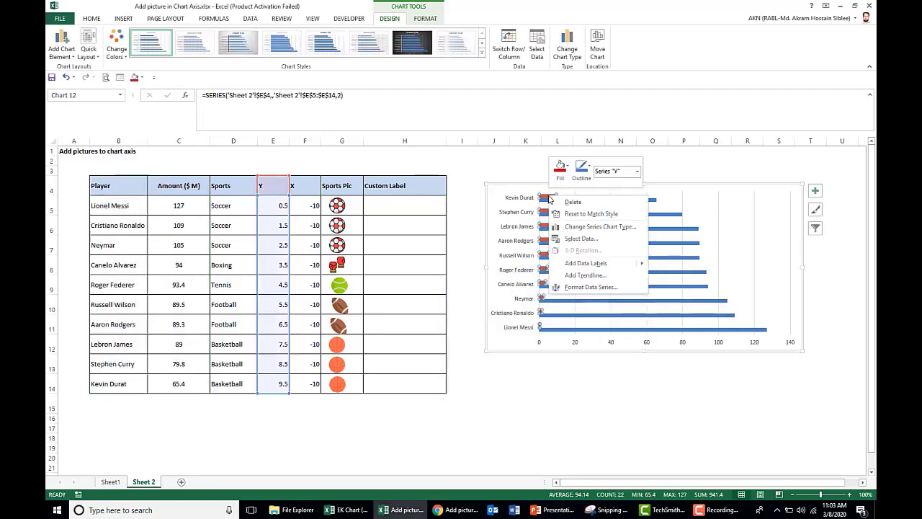
pyautogui.click(584, 227)
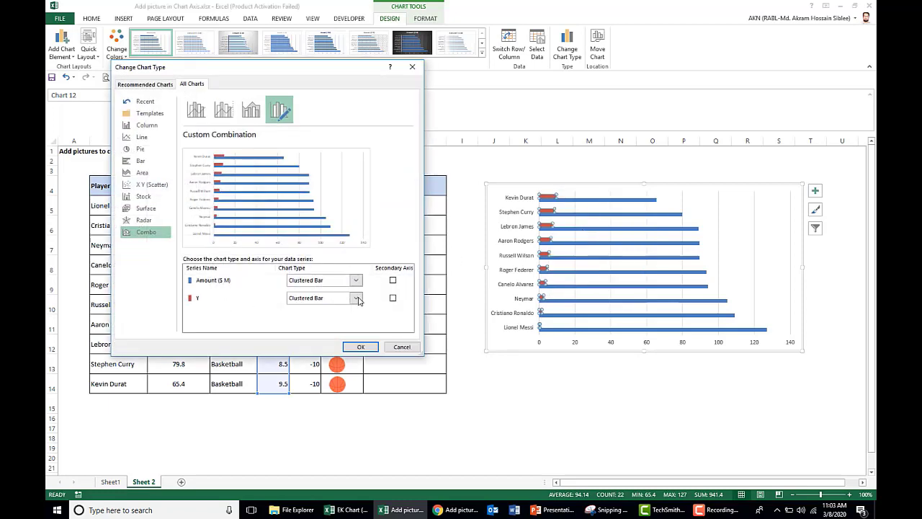
pyautogui.click(356, 298)
pyautogui.scroll(-5, 314, 431)
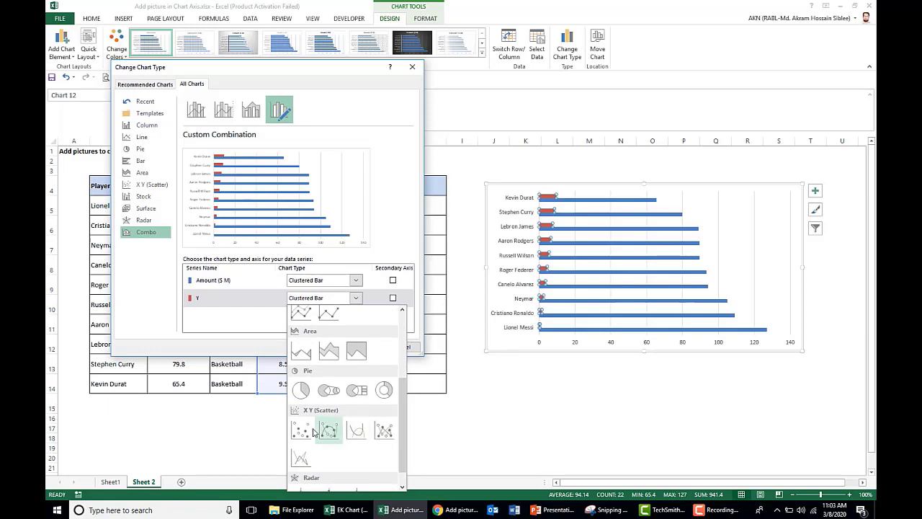
pyautogui.click(307, 434)
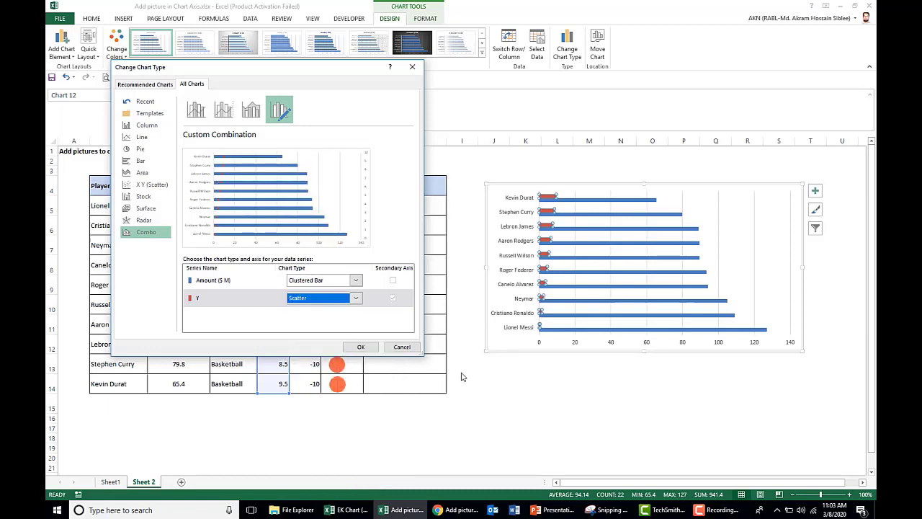
pyautogui.click(361, 347)
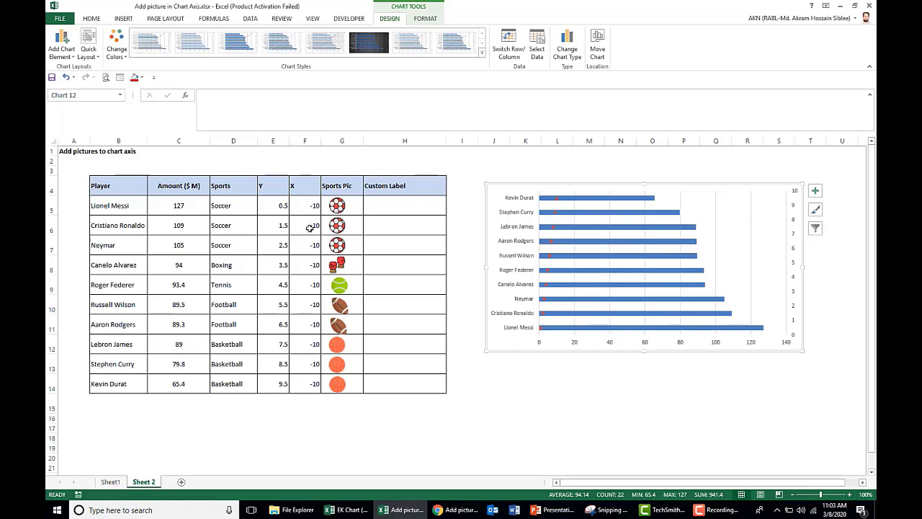
# Edit the Y scatter series so its X values come from cells F5:F14
pyautogui.click(558, 201)
pyautogui.rightClick(548, 270)
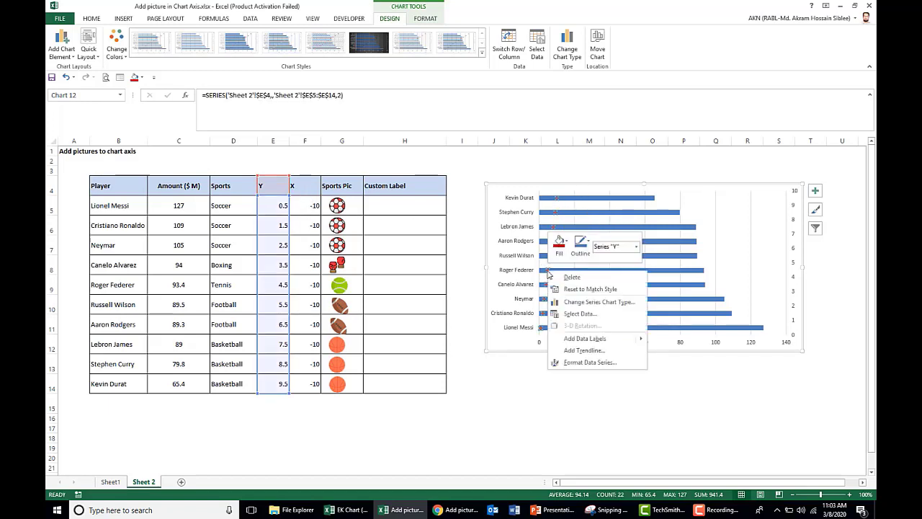
pyautogui.click(581, 314)
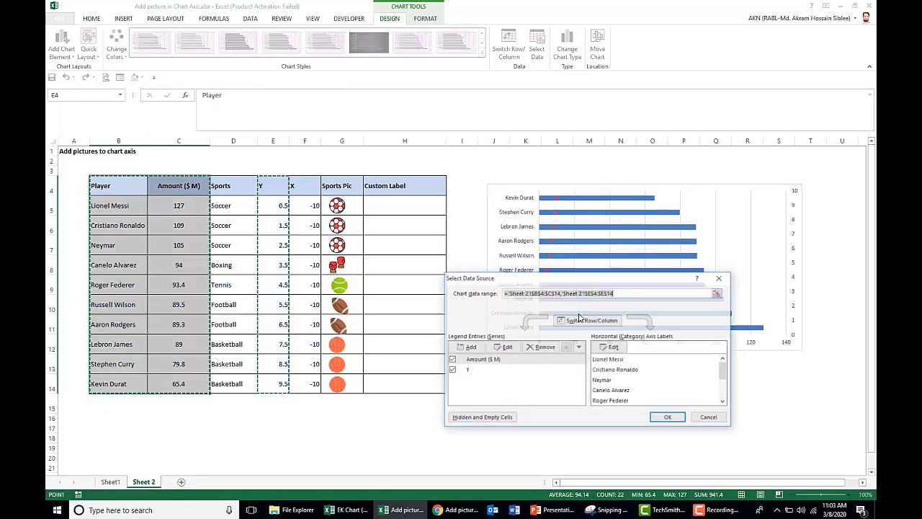
pyautogui.click(488, 369)
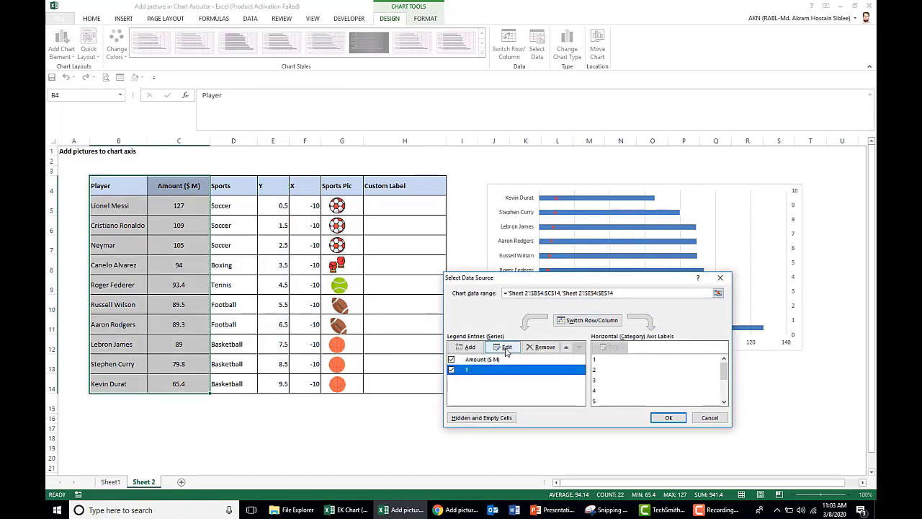
pyautogui.click(505, 346)
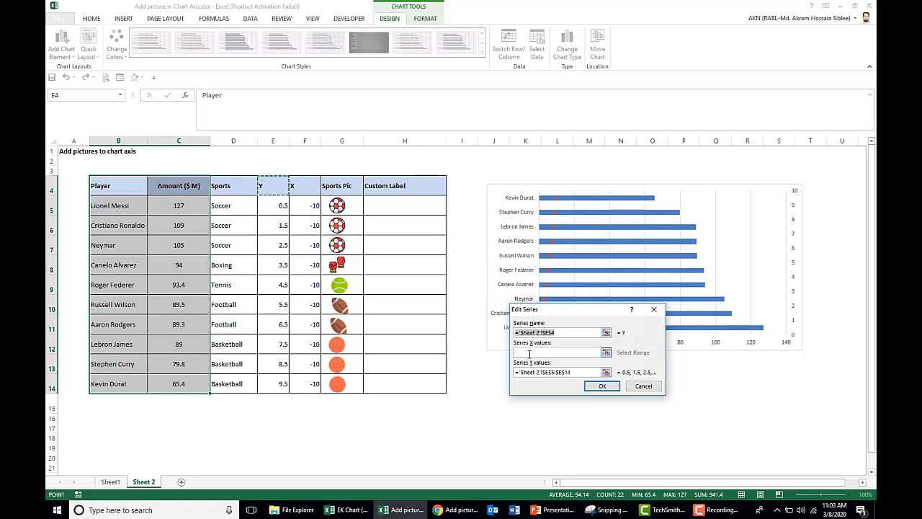
pyautogui.click(551, 352)
pyautogui.moveTo(307, 204); pyautogui.dragTo(308, 387)
pyautogui.click(603, 384)
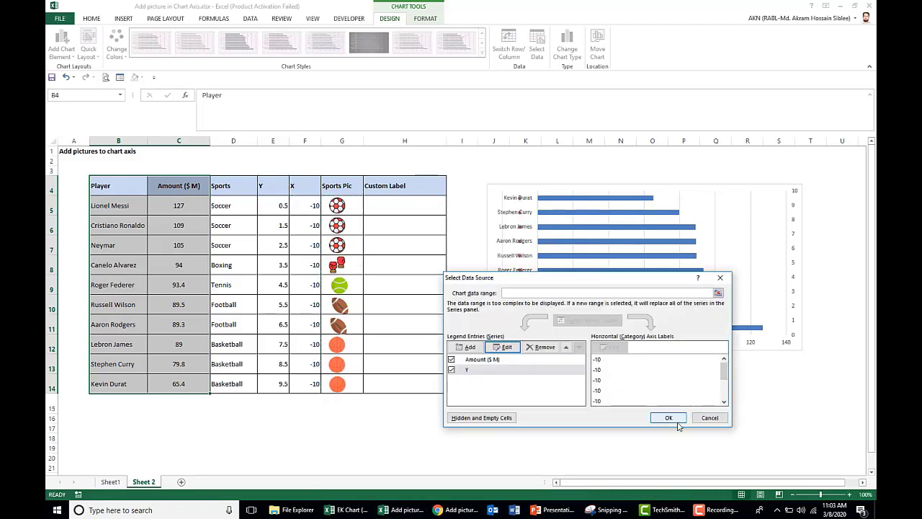
pyautogui.click(673, 421)
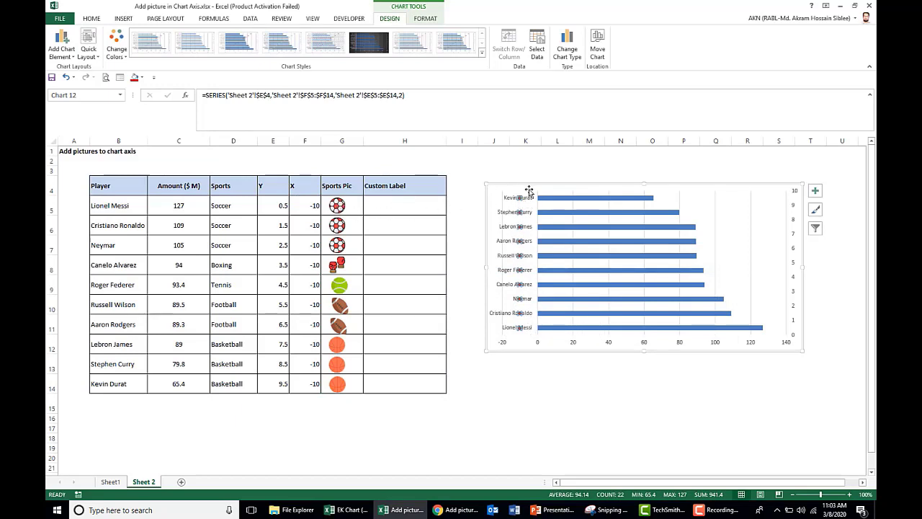
# Set the label distance from the axis to 800 for the vertical category axis with the player names
pyautogui.click(508, 229)
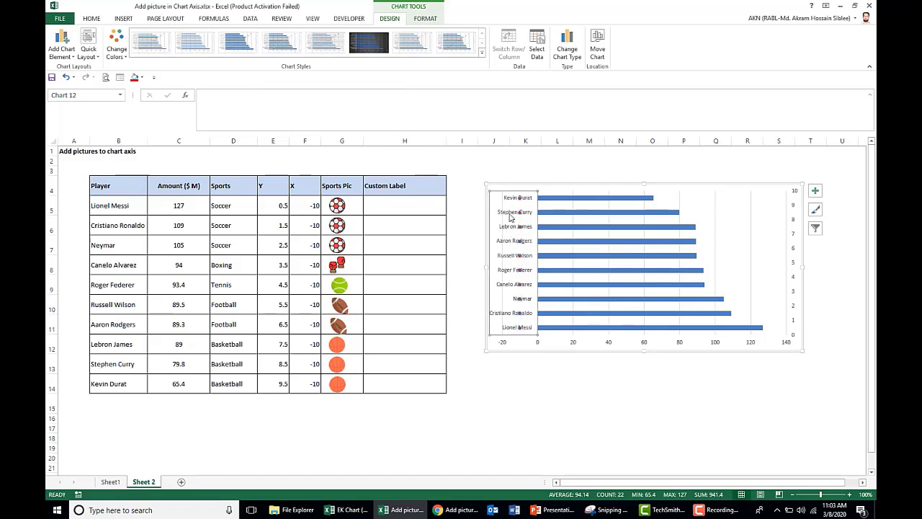
pyautogui.rightClick(508, 241)
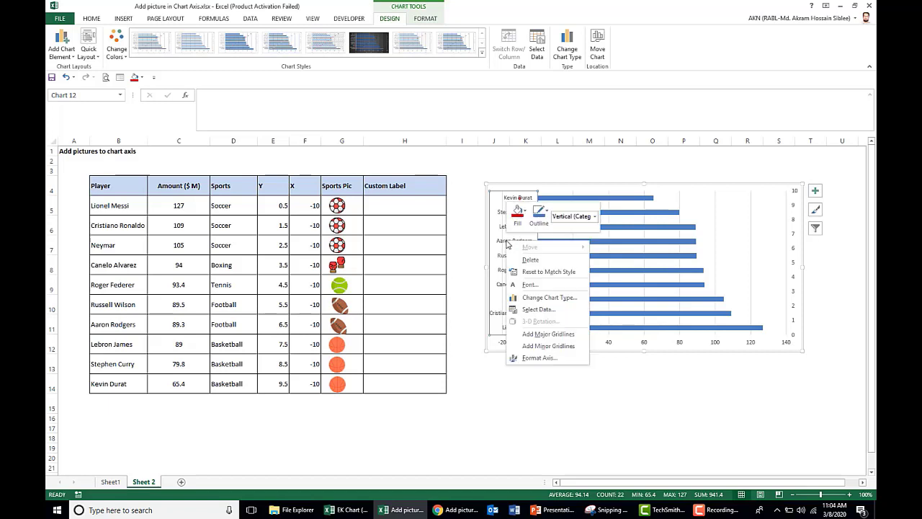
pyautogui.click(540, 358)
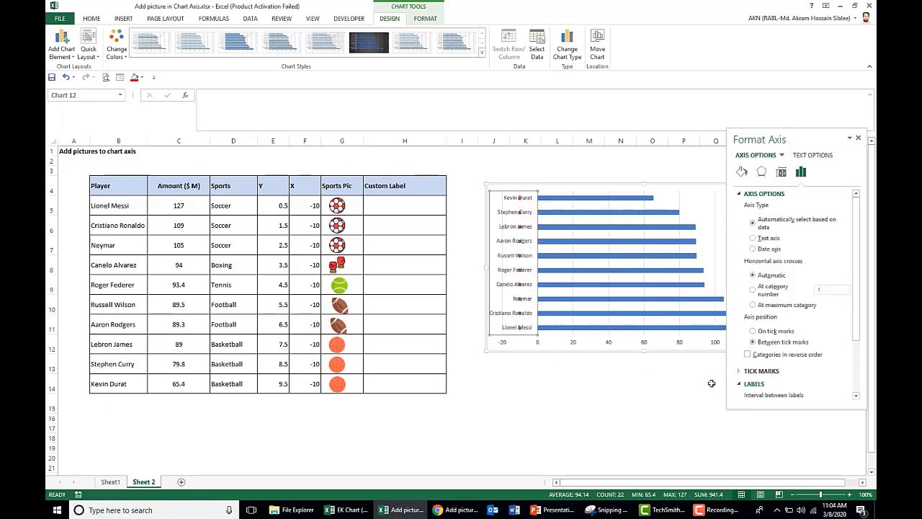
pyautogui.scroll(-3, 857, 345)
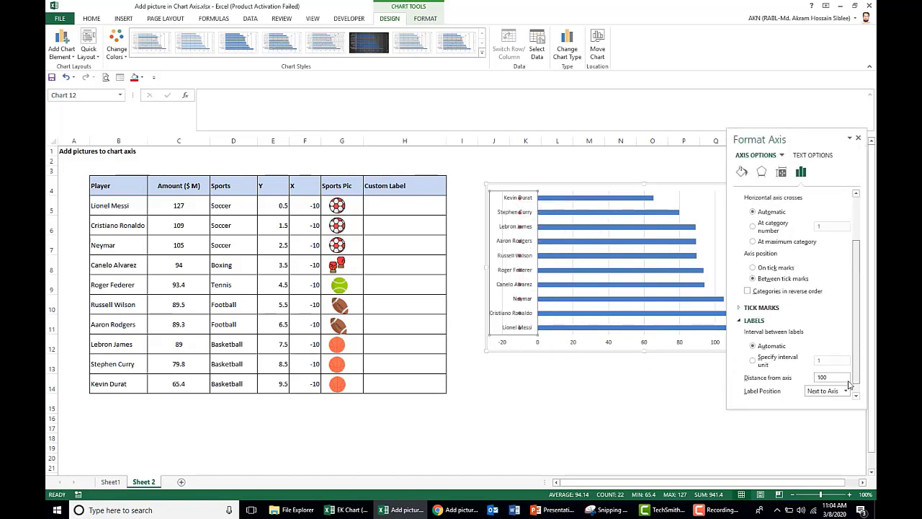
pyautogui.click(740, 314)
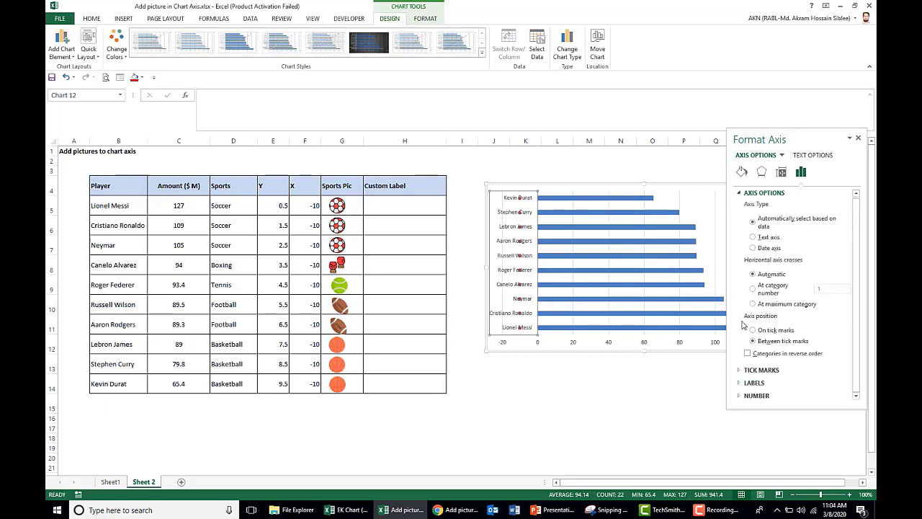
pyautogui.click(740, 382)
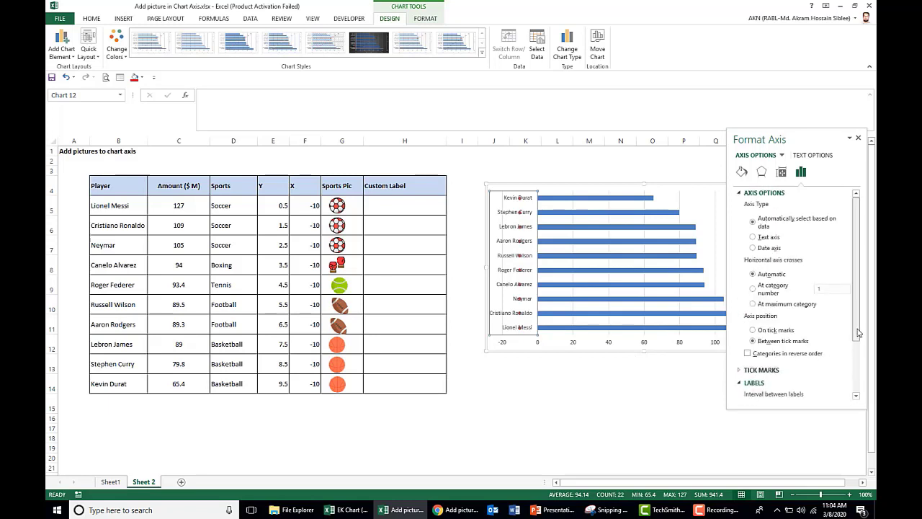
pyautogui.scroll(-3, 828, 357)
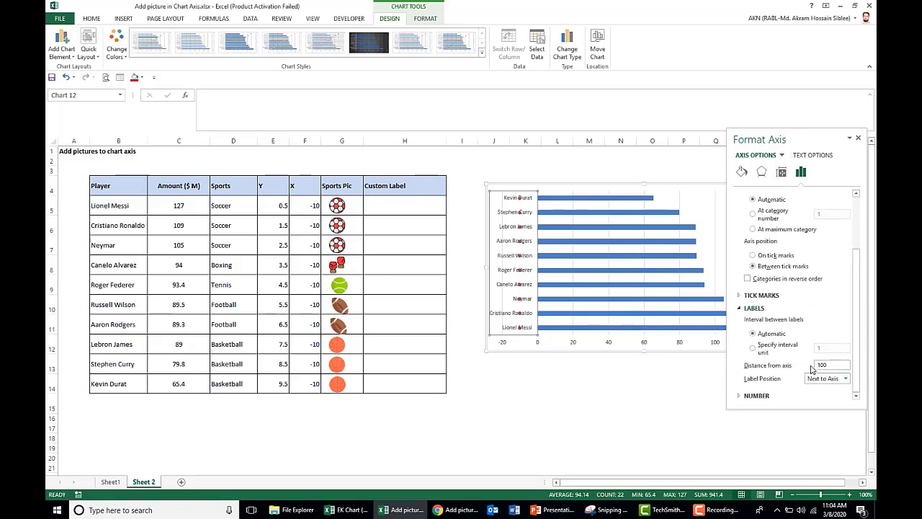
pyautogui.click(820, 366)
pyautogui.write('8')
pyautogui.click(841, 379)
pyautogui.click(827, 366)
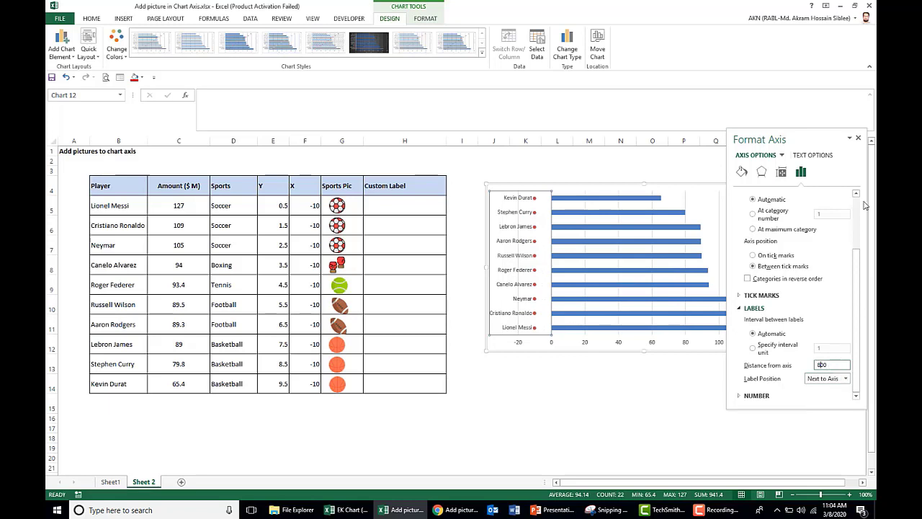
pyautogui.click(859, 138)
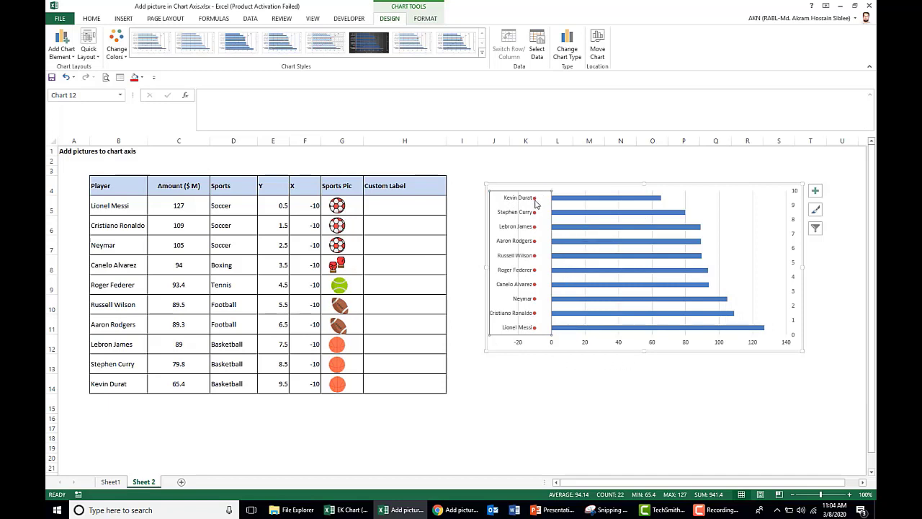
# Show the vertical axis categories in reverse order
pyautogui.moveTo(538, 201)
pyautogui.rightClick(509, 328)
pyautogui.click(538, 427)
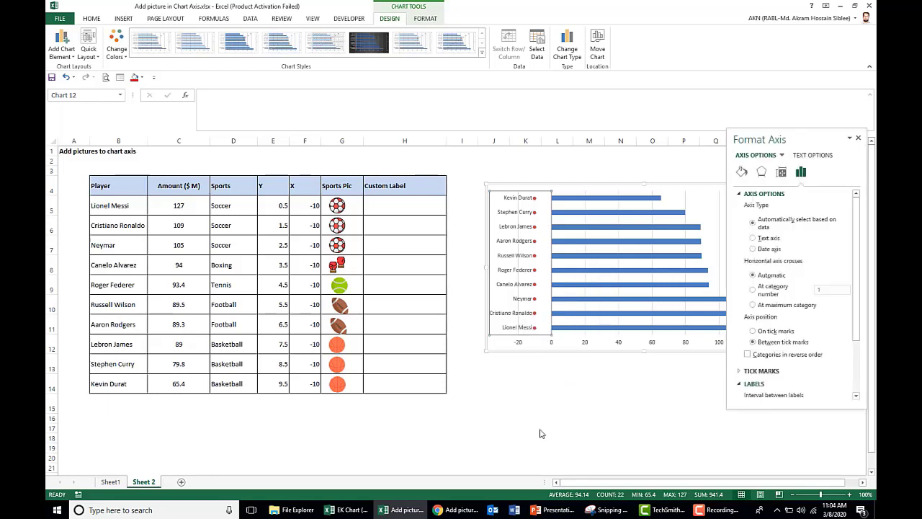
pyautogui.click(749, 355)
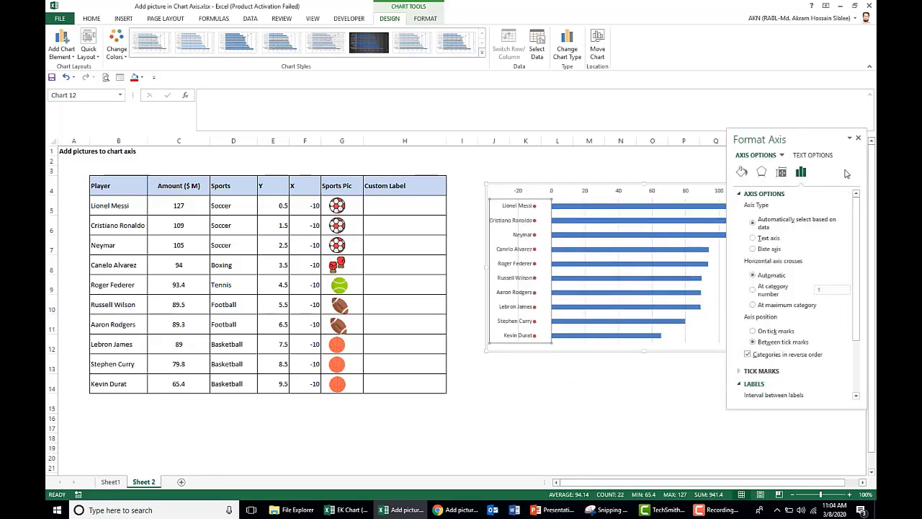
pyautogui.click(858, 138)
pyautogui.click(724, 367)
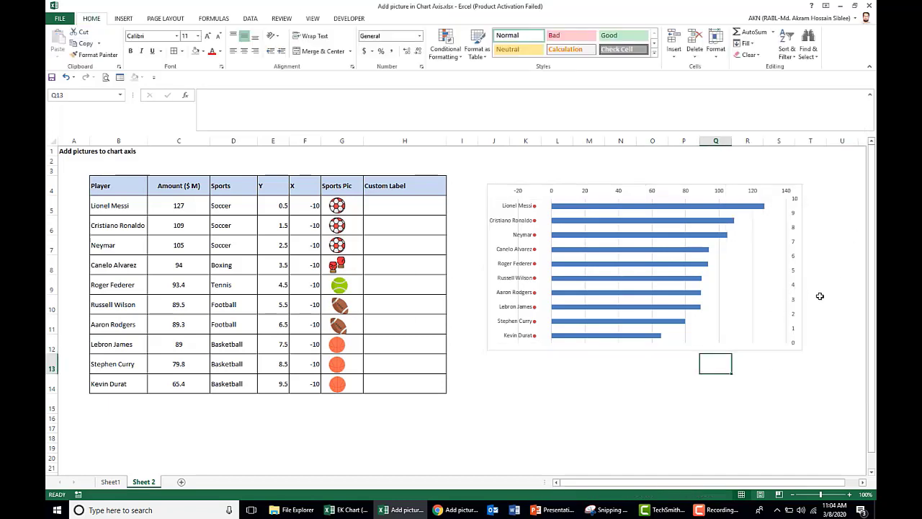
# Delete the chart's horizontal value axis, secondary vertical axis and vertical gridlines, and enlarge the chart slightly
pyautogui.click(692, 349)
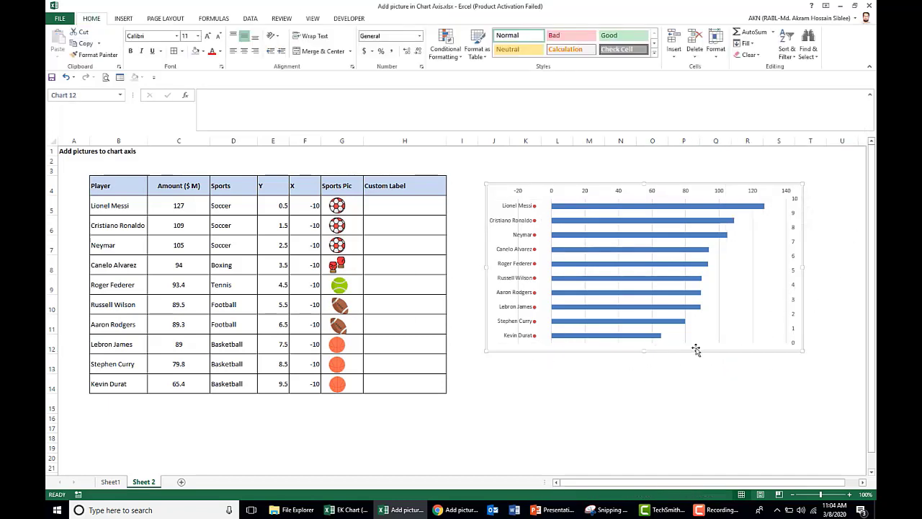
pyautogui.click(725, 194)
pyautogui.press('Delete')
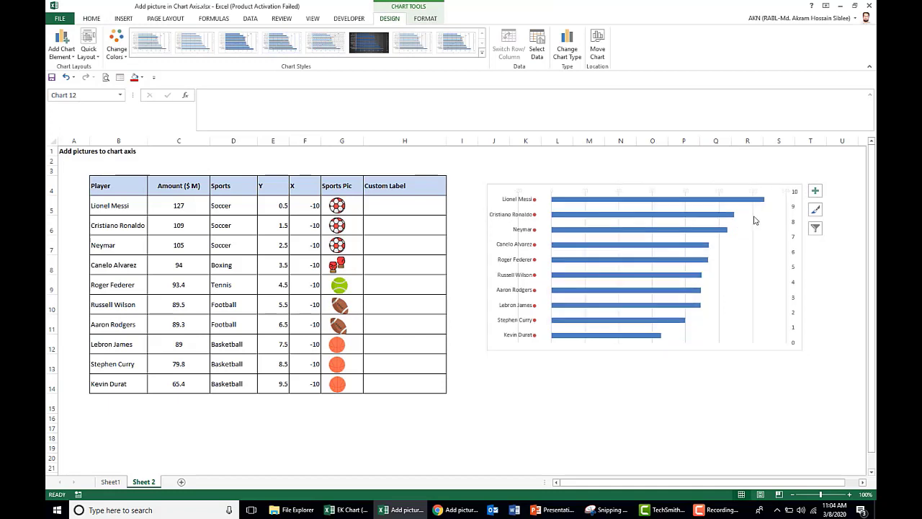
pyautogui.click(796, 224)
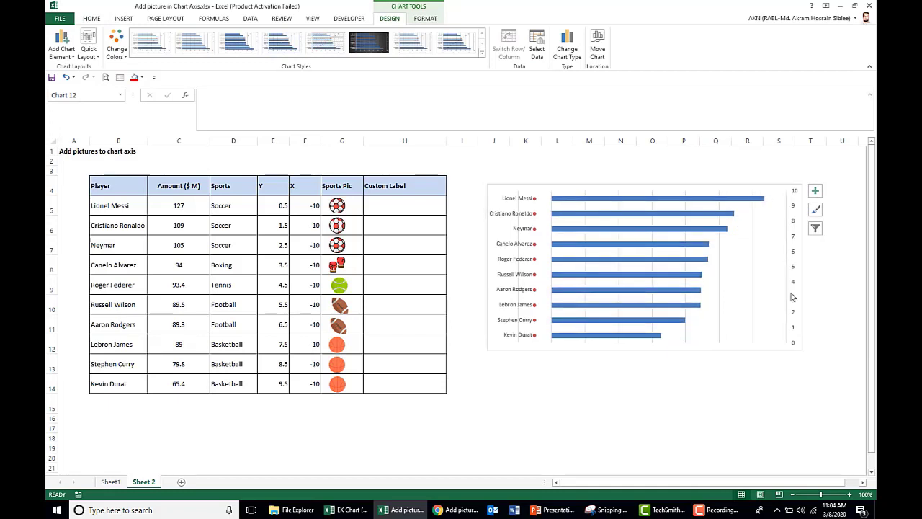
pyautogui.press('Delete')
pyautogui.click(797, 343)
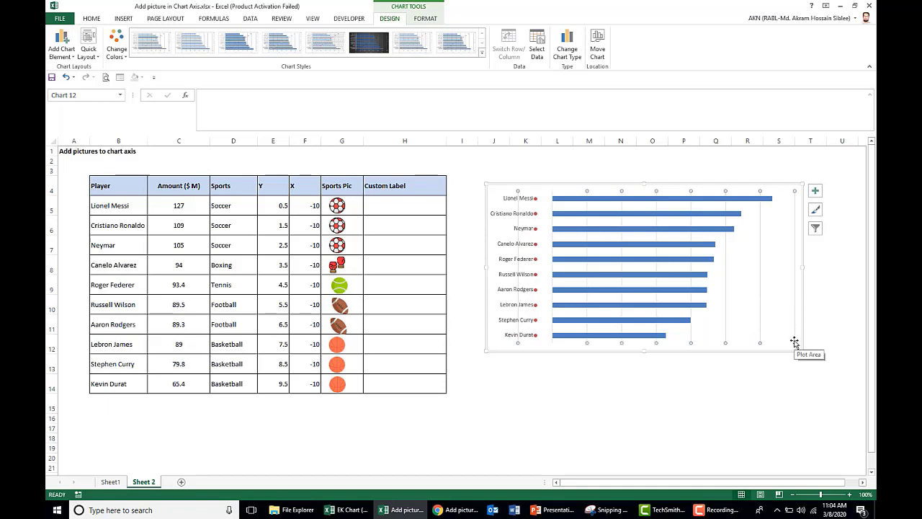
pyautogui.press('Delete')
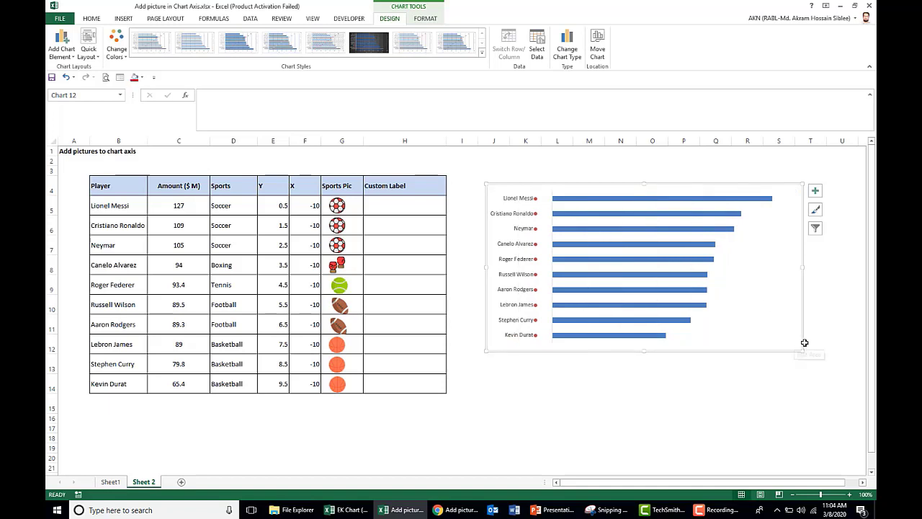
pyautogui.moveTo(801, 350); pyautogui.dragTo(817, 369)
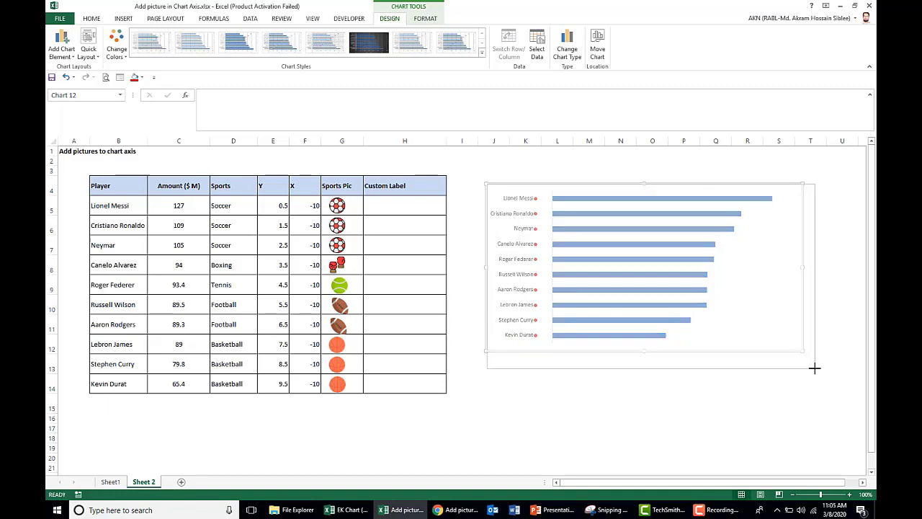
# Set the gap width of the Amount bar series to 100%
pyautogui.click(645, 200)
pyautogui.rightClick(645, 201)
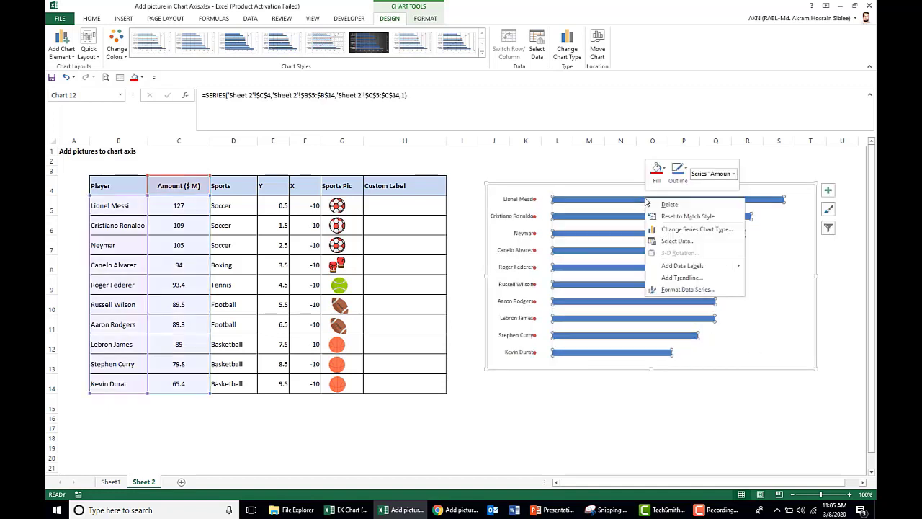
pyautogui.click(687, 289)
pyautogui.doubleClick(821, 258)
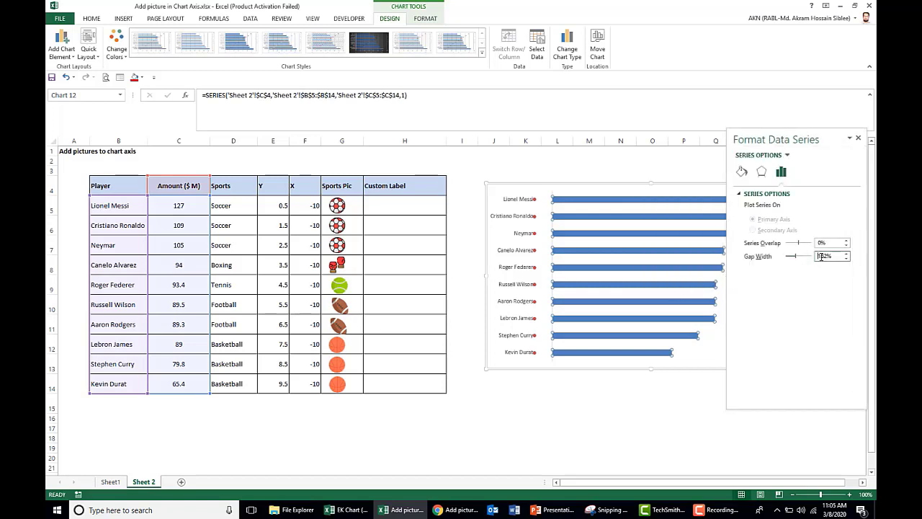
pyautogui.write('100')
pyautogui.press('Return')
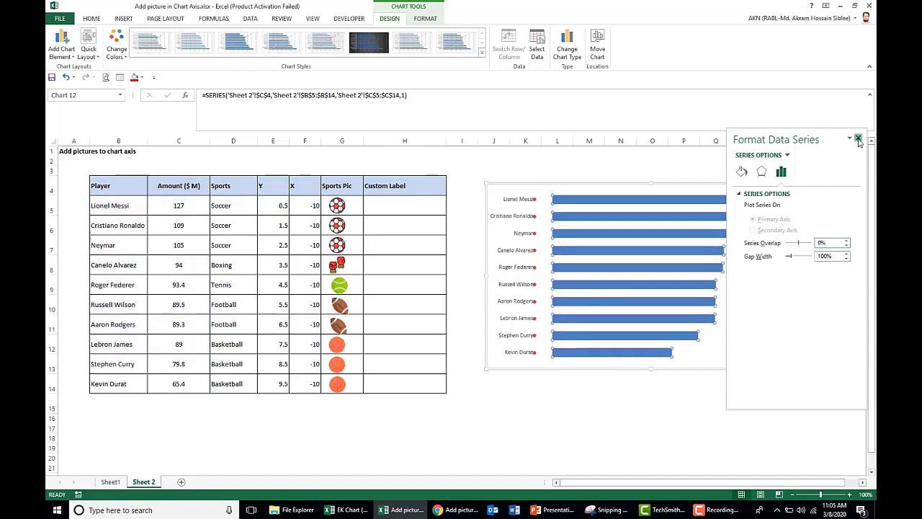
pyautogui.click(858, 140)
pyautogui.click(721, 383)
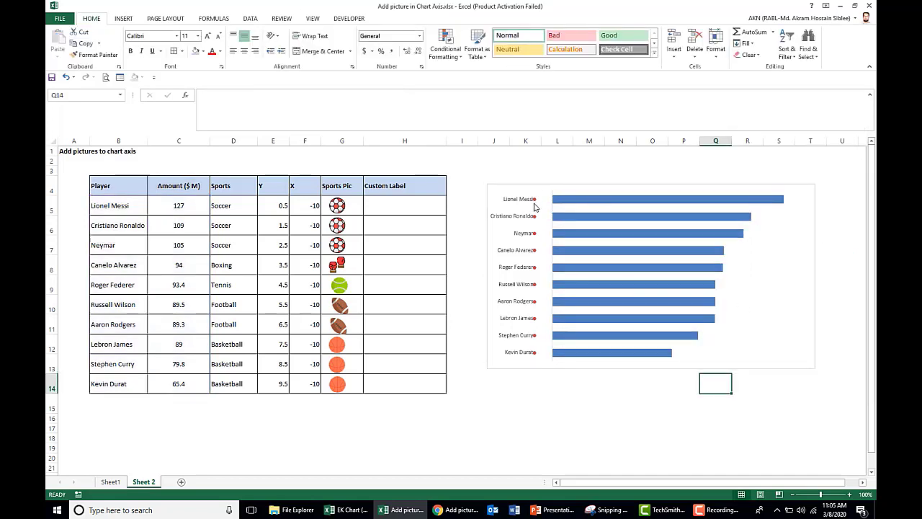
# Copy the soccer ball picture from the Sports Pic column and paste it onto the scatter markers of the three soccer players
pyautogui.click(339, 205)
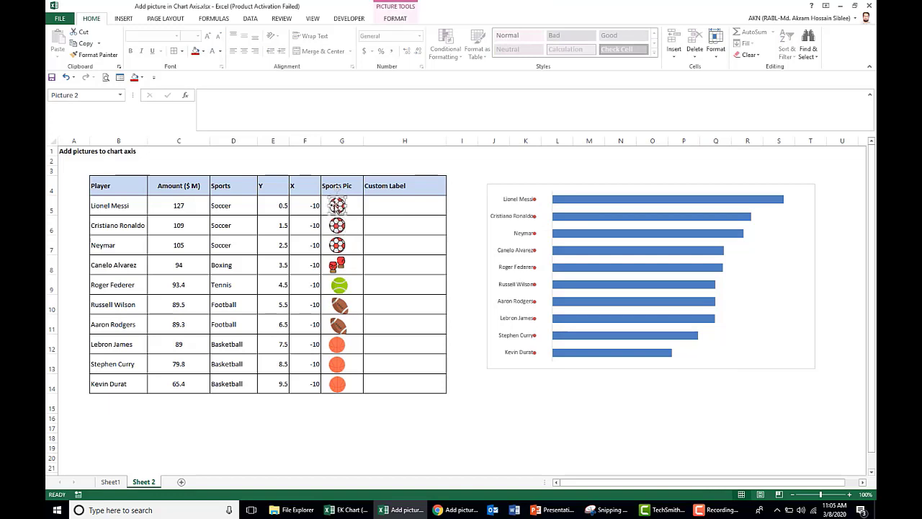
pyautogui.hotkey('ctrl', 'c')
pyautogui.click(534, 203)
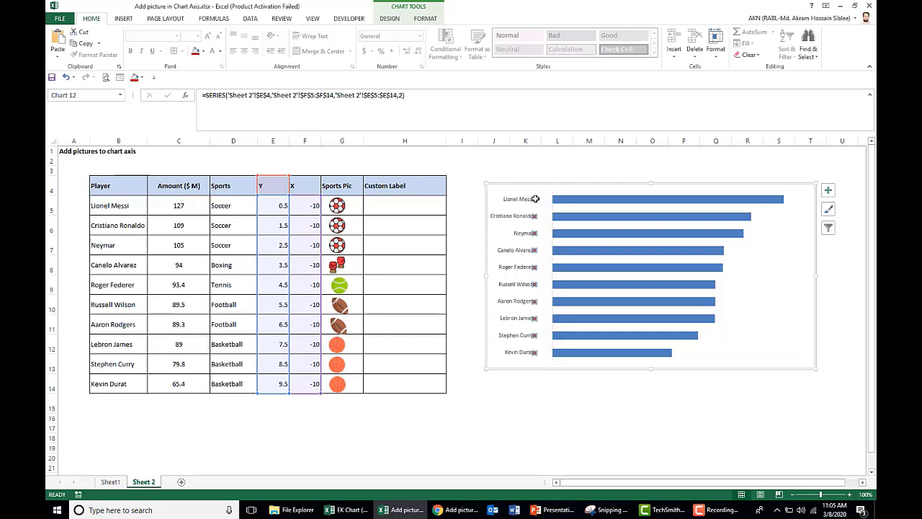
pyautogui.click(535, 199)
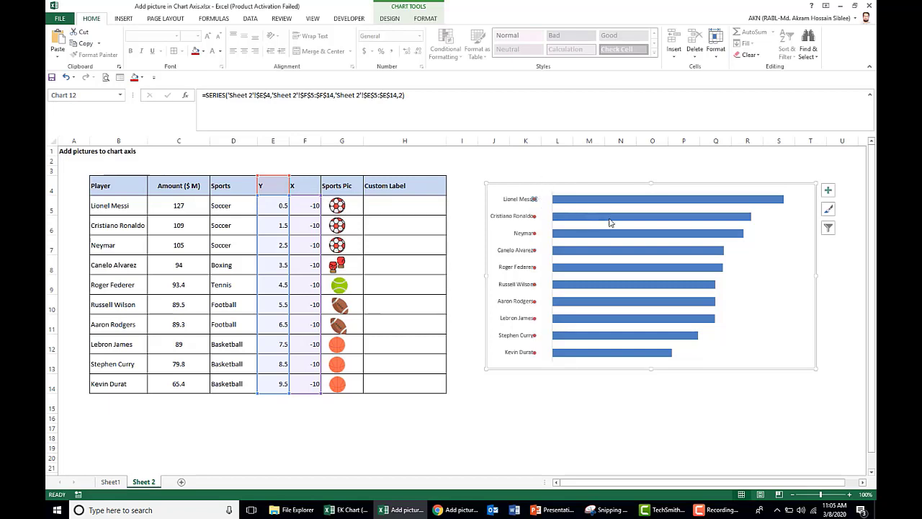
pyautogui.hotkey('ctrl', 'v')
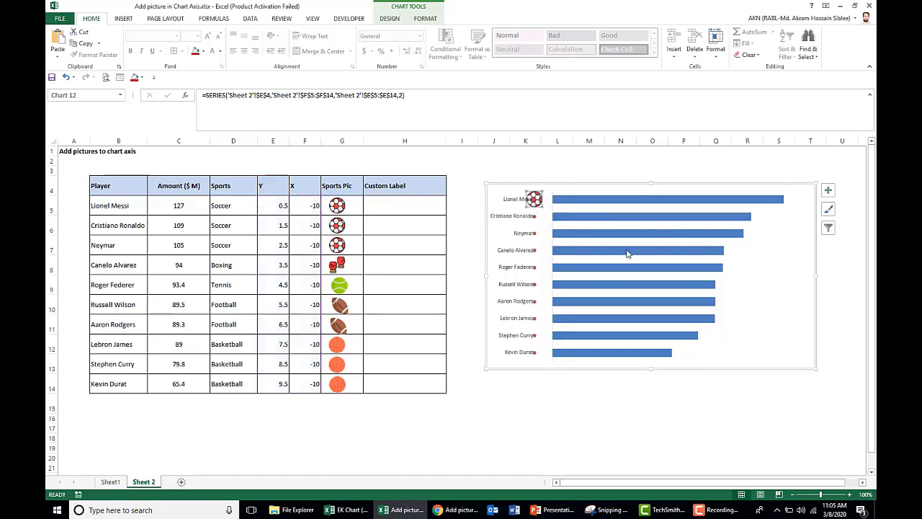
pyautogui.click(536, 217)
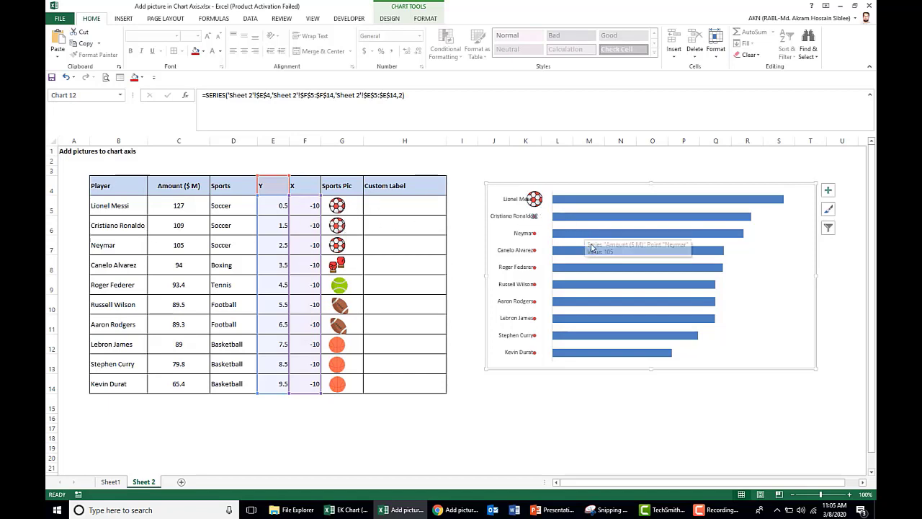
pyautogui.hotkey('ctrl', 'v')
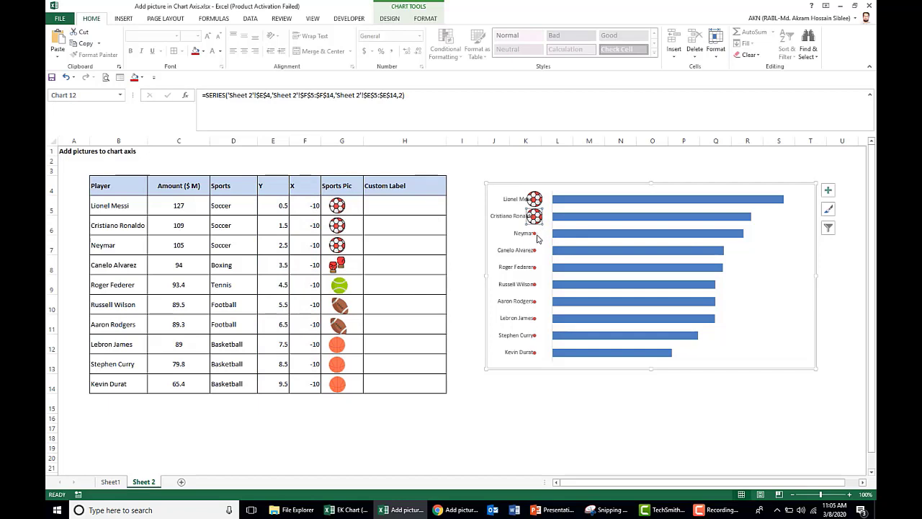
pyautogui.click(536, 234)
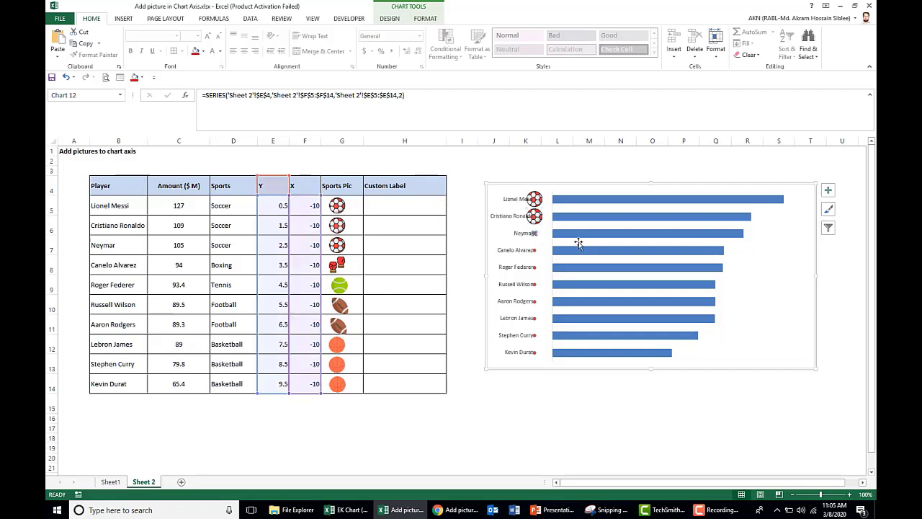
pyautogui.hotkey('ctrl', 'v')
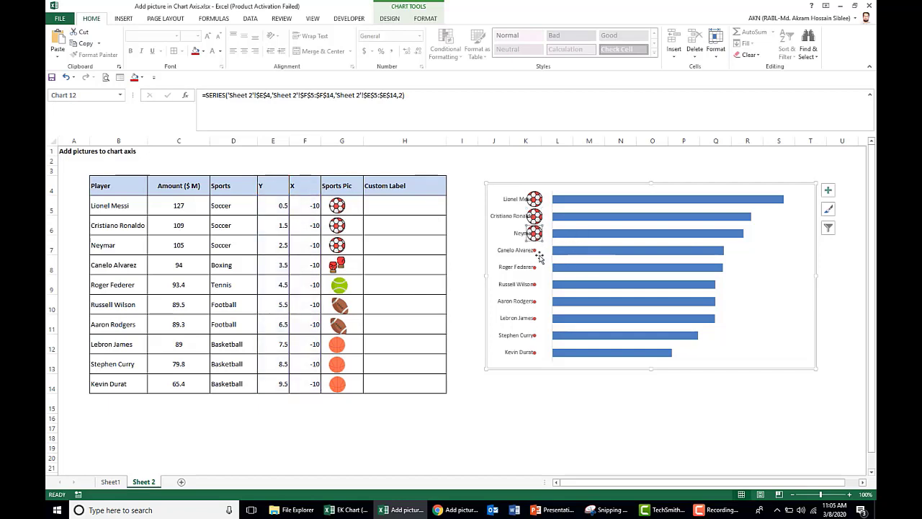
# Copy the boxing gloves picture and paste it onto the fourth player's scatter marker
pyautogui.click(336, 264)
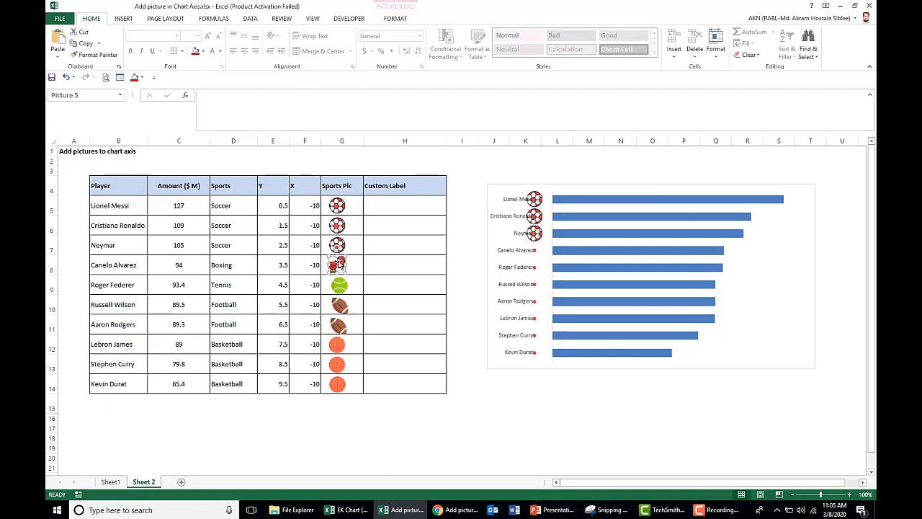
pyautogui.click(535, 251)
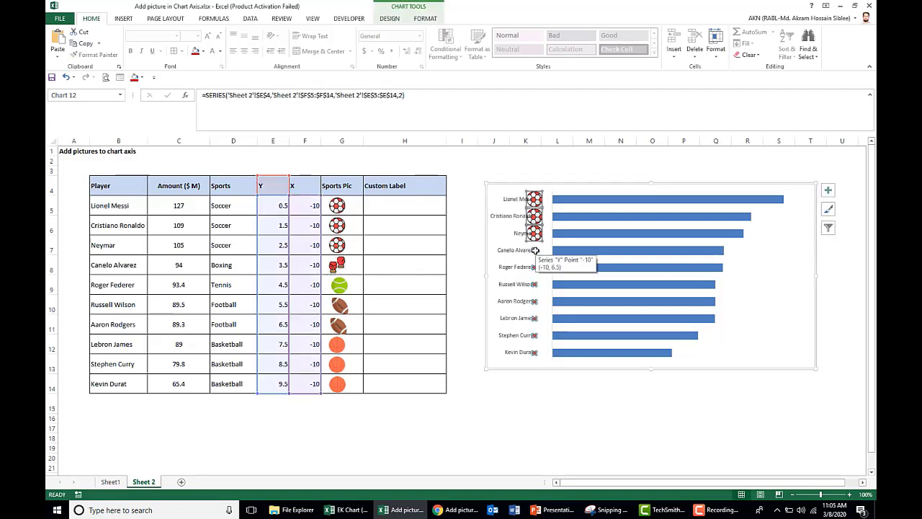
pyautogui.click(536, 250)
pyautogui.hotkey('ctrl', 'v')
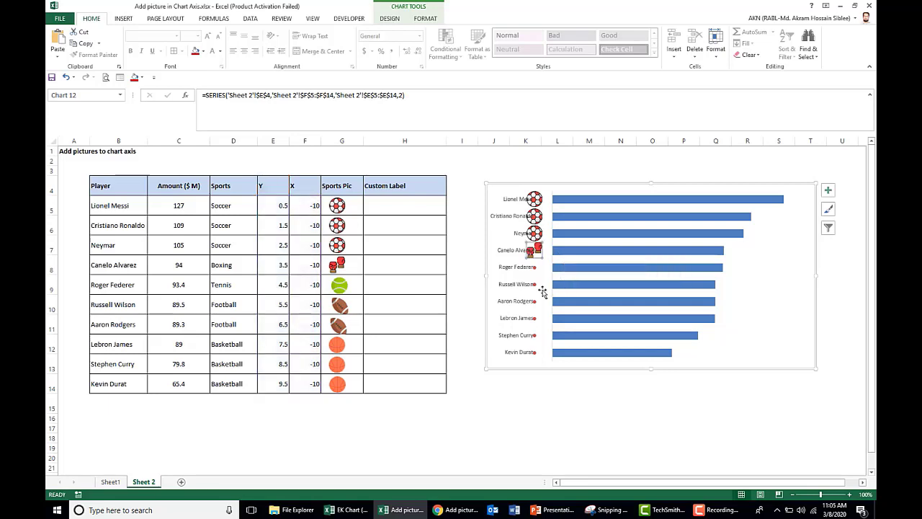
# Copy the tennis ball picture from the Sports Pic column and paste it onto the tennis player's scatter marker
pyautogui.click(344, 288)
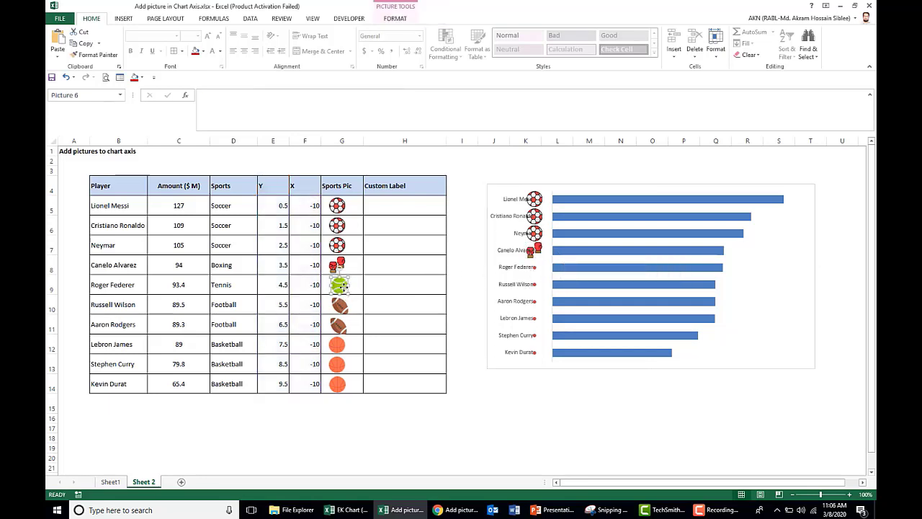
pyautogui.click(534, 267)
pyautogui.click(534, 267)
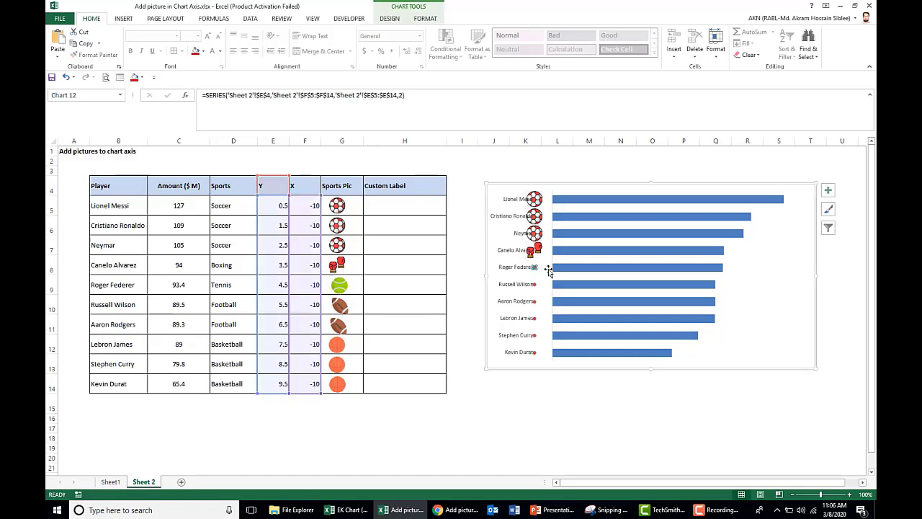
pyautogui.hotkey('ctrl', 'v')
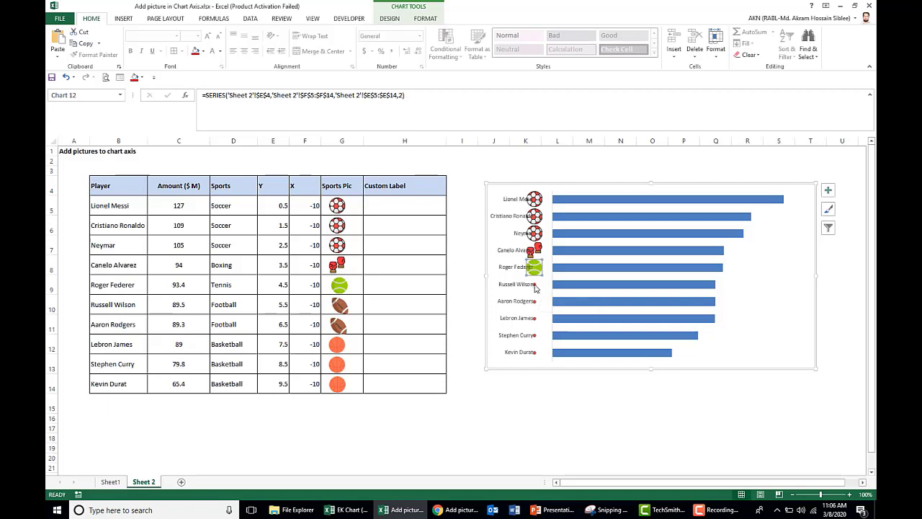
# Copy the football picture from the Sports Pic column and paste it onto the scatter markers of the two football players
pyautogui.click(345, 306)
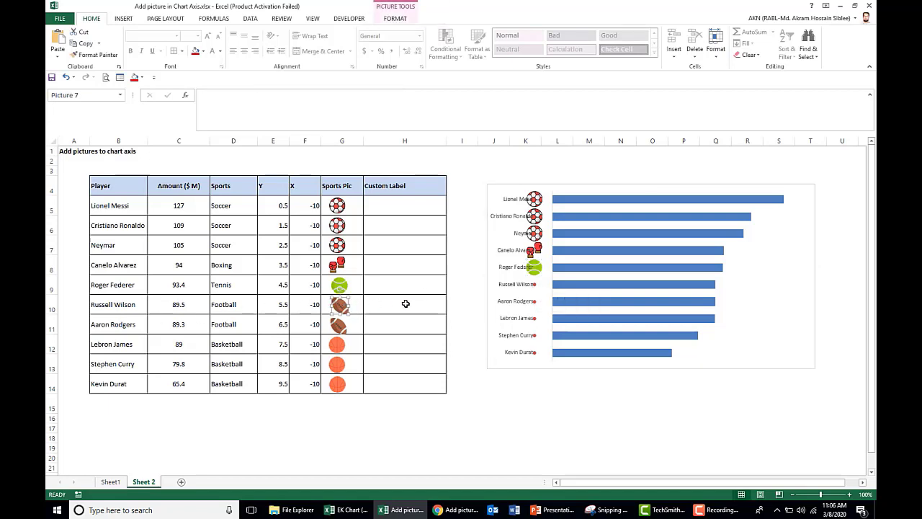
pyautogui.click(536, 288)
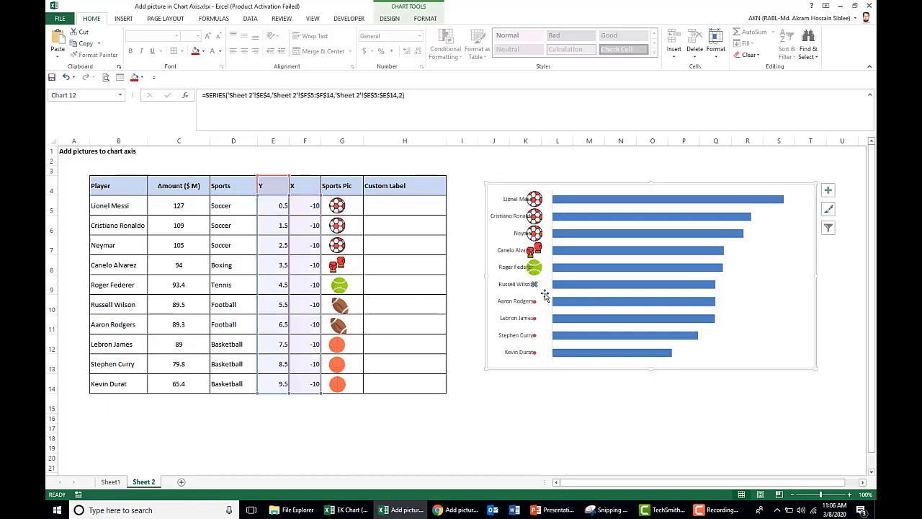
pyautogui.hotkey('ctrl', 'v')
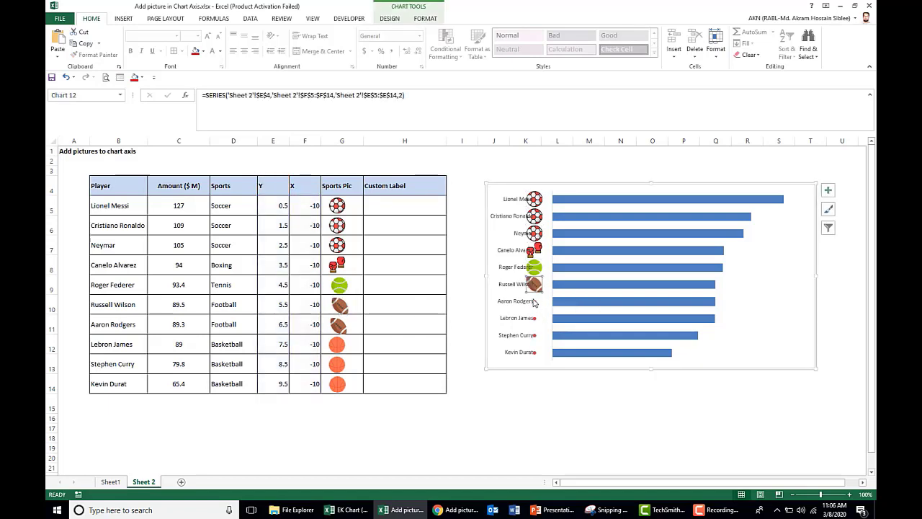
pyautogui.click(535, 304)
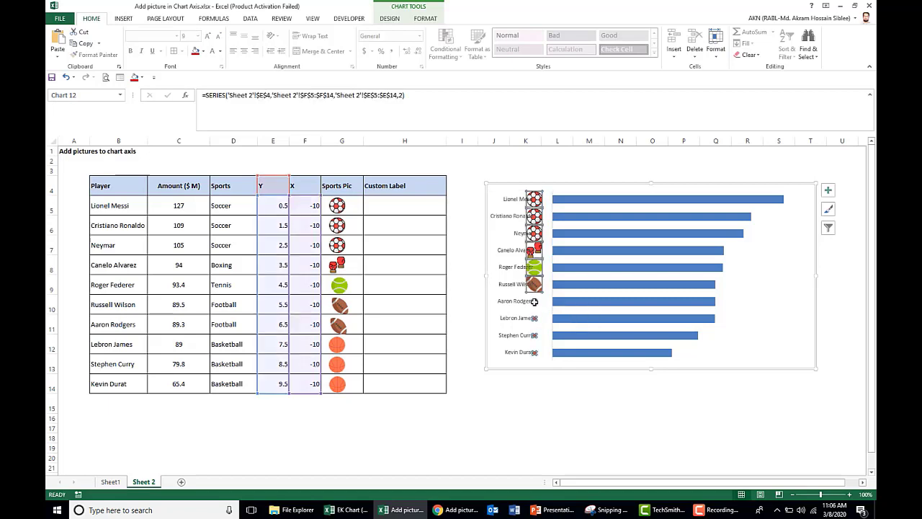
pyautogui.click(535, 302)
pyautogui.hotkey('ctrl', 'v')
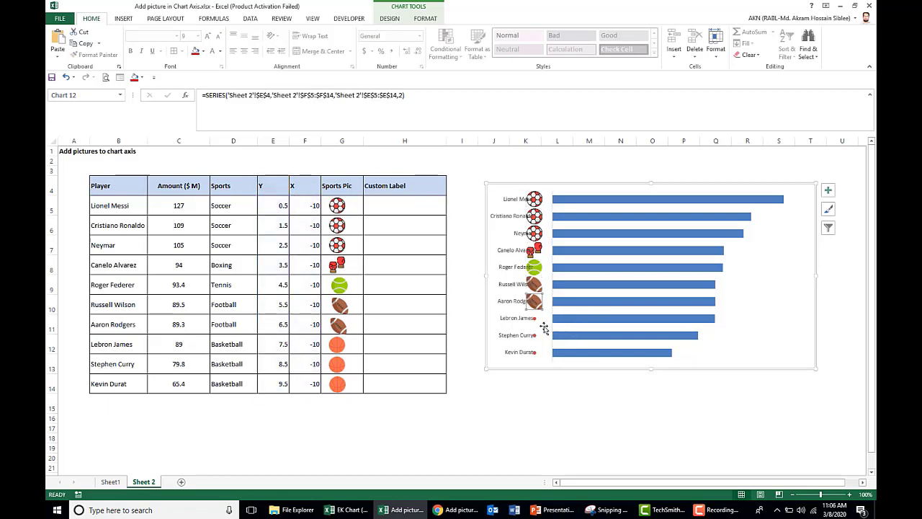
# Copy the basketball picture from the Sports Pic column and paste it onto the scatter markers of the three basketball players
pyautogui.click(339, 344)
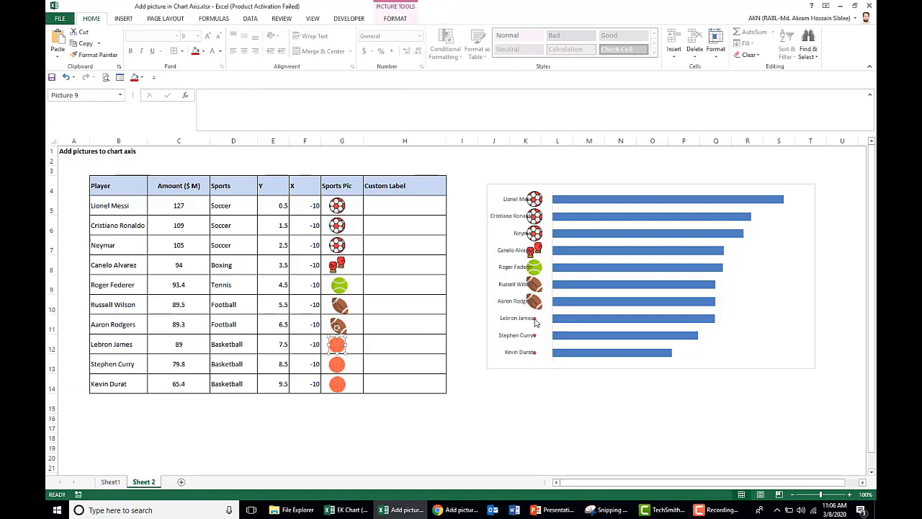
pyautogui.click(534, 319)
pyautogui.click(534, 319)
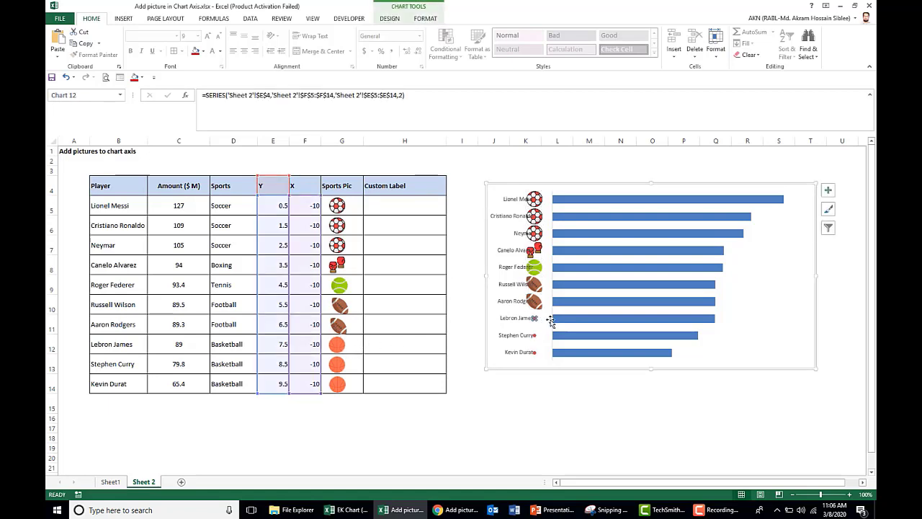
pyautogui.hotkey('ctrl', 'v')
pyautogui.click(534, 335)
pyautogui.hotkey('ctrl', 'v')
pyautogui.click(535, 355)
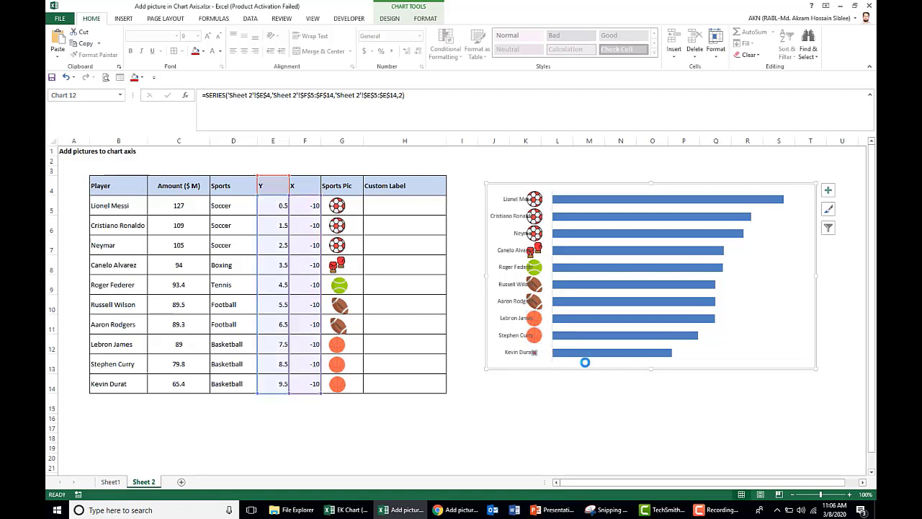
pyautogui.hotkey('ctrl', 'v')
# Enlarge the chart, mainly in height, so it extends down to about row 16
pyautogui.click(616, 371)
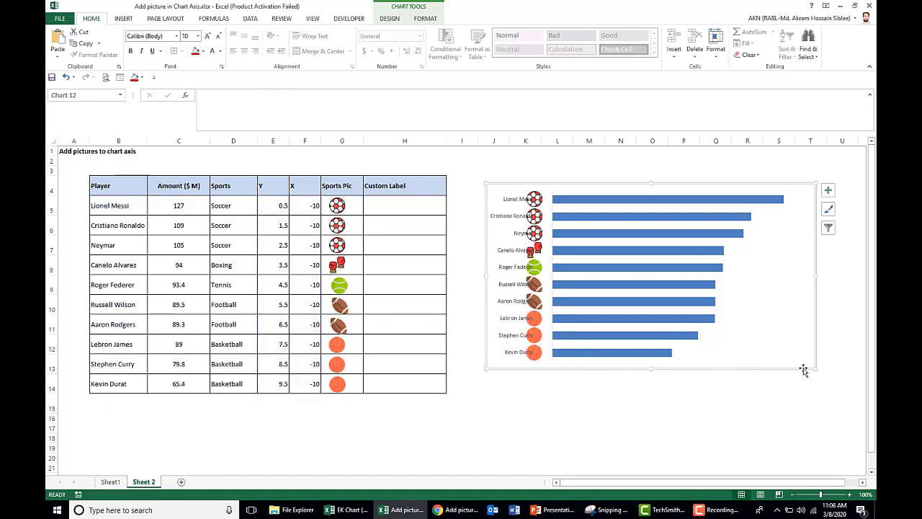
pyautogui.moveTo(817, 368); pyautogui.dragTo(827, 406)
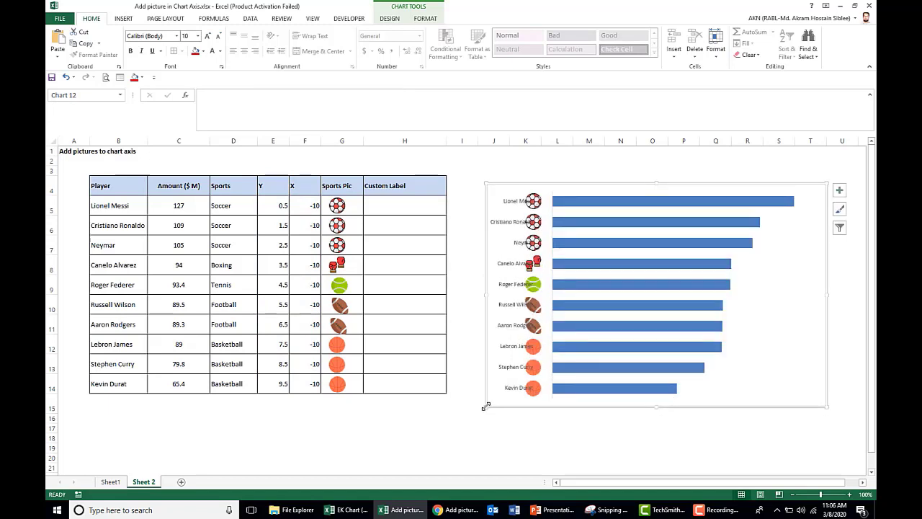
pyautogui.moveTo(484, 406); pyautogui.dragTo(482, 418)
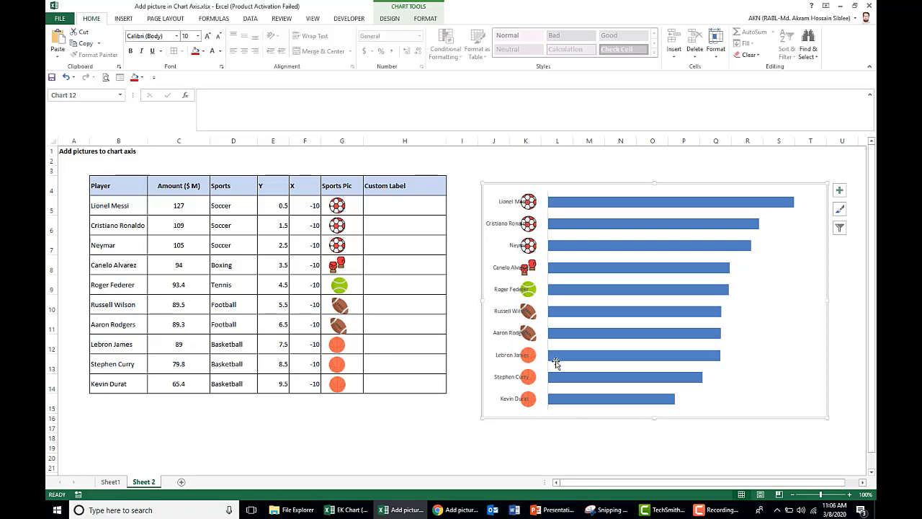
# Set the label position of the chart's vertical category axis to None
pyautogui.click(492, 227)
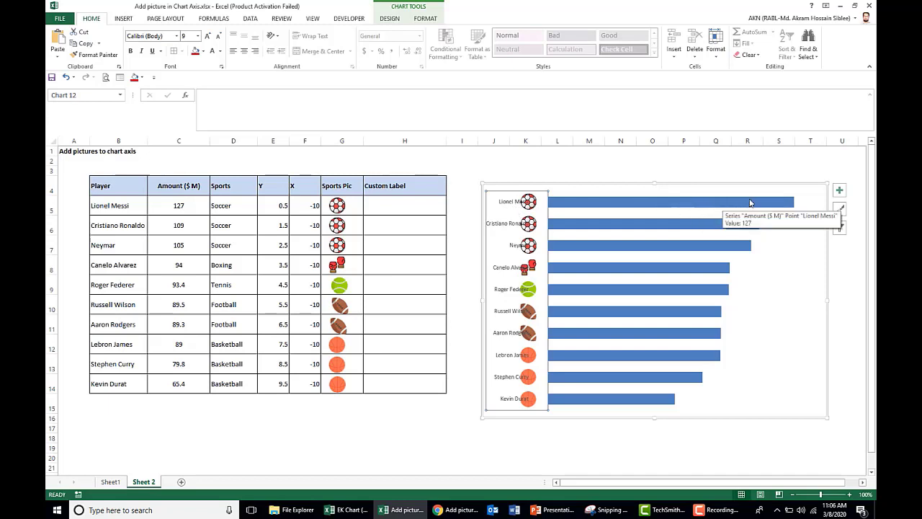
pyautogui.rightClick(510, 333)
pyautogui.click(547, 448)
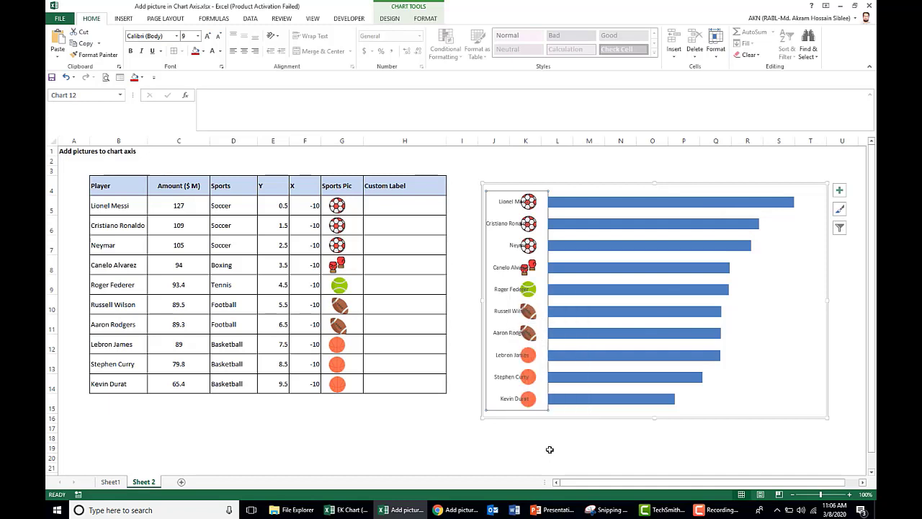
pyautogui.click(741, 389)
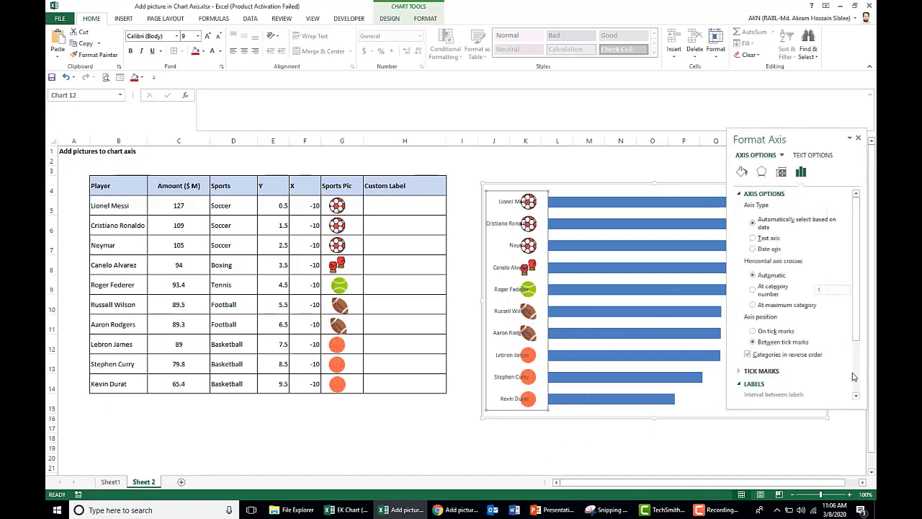
pyautogui.moveTo(860, 333); pyautogui.dragTo(860, 396)
pyautogui.click(844, 385)
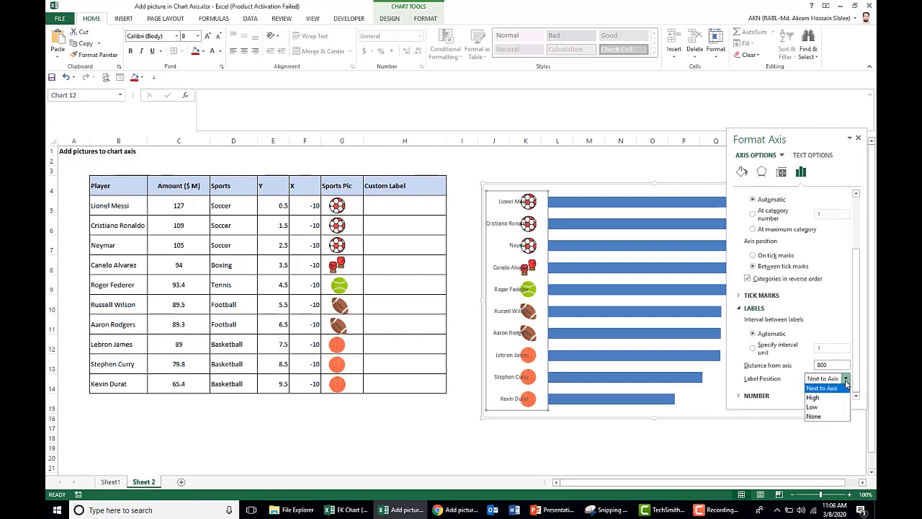
pyautogui.click(818, 416)
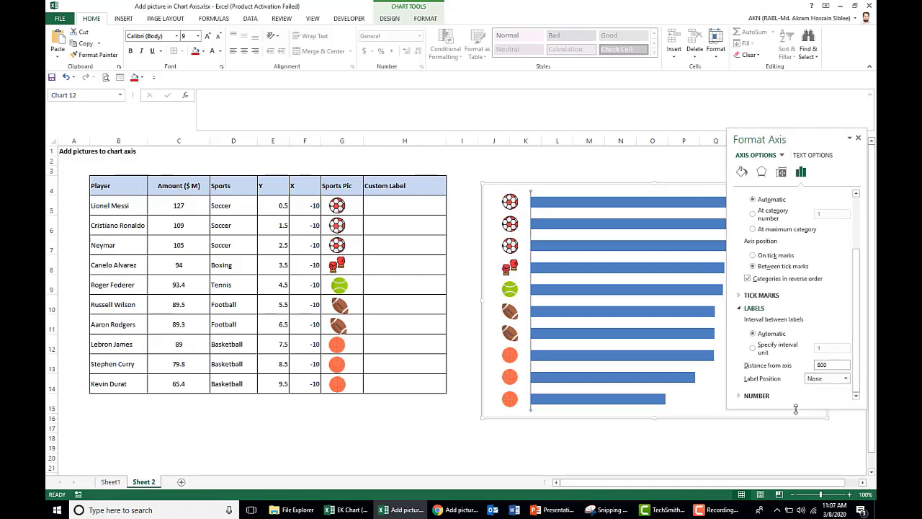
# Set the major tick mark type of the vertical category axis to Outside
pyautogui.click(741, 307)
pyautogui.click(741, 370)
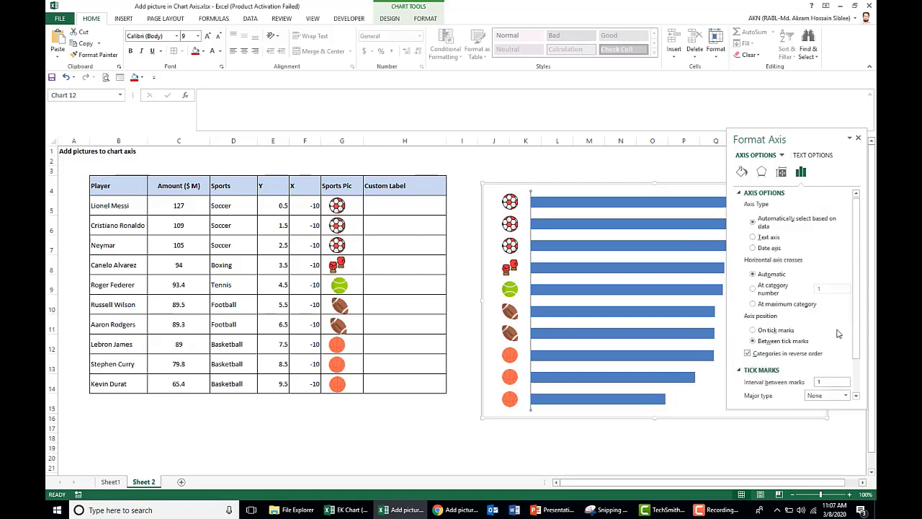
pyautogui.scroll(-2, 858, 392)
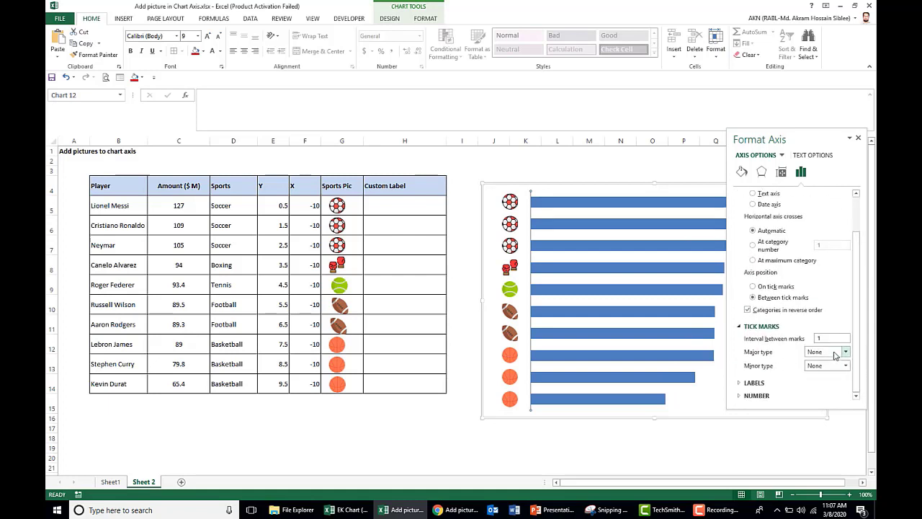
pyautogui.click(846, 352)
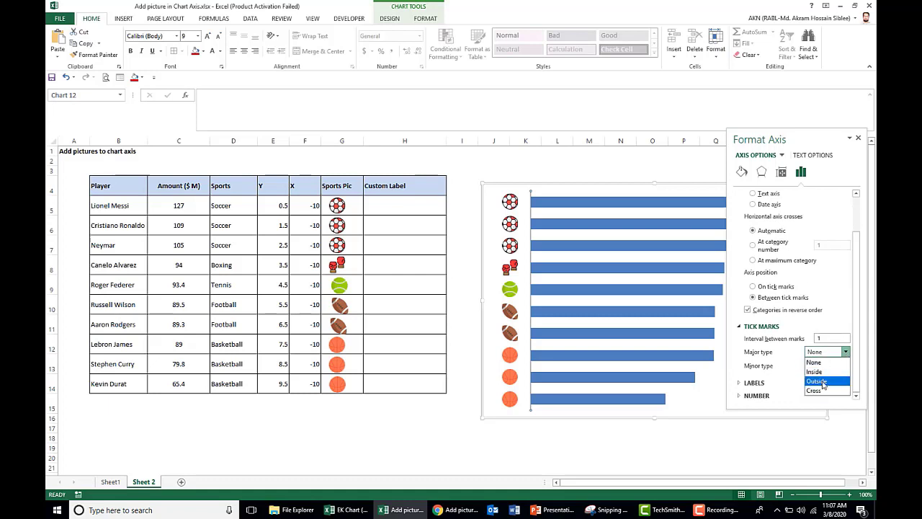
pyautogui.click(823, 382)
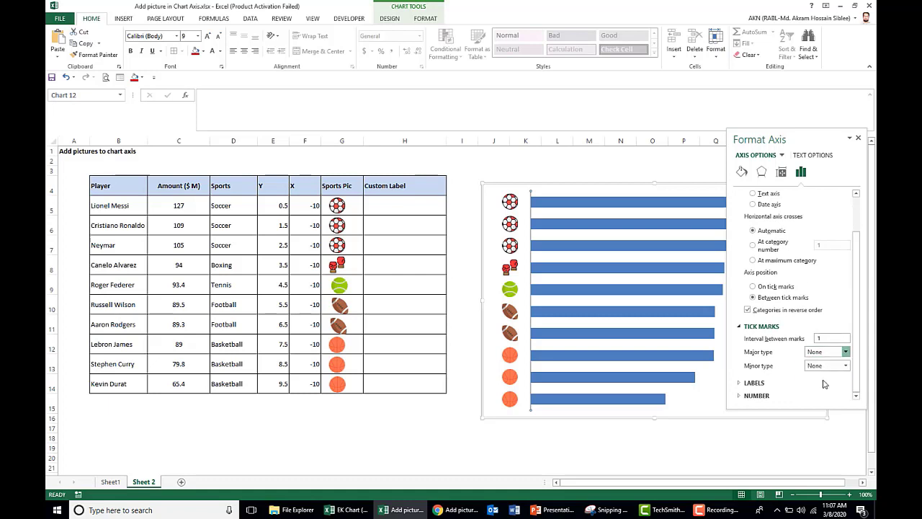
# Recolor the vertical category axis line in a darker solid color and close the axis formatting
pyautogui.click(742, 171)
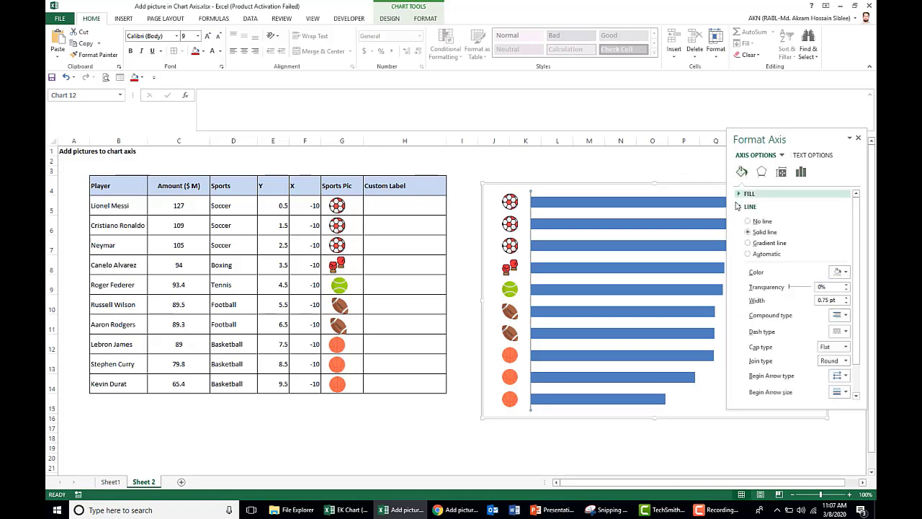
pyautogui.click(838, 272)
pyautogui.click(795, 332)
pyautogui.click(858, 138)
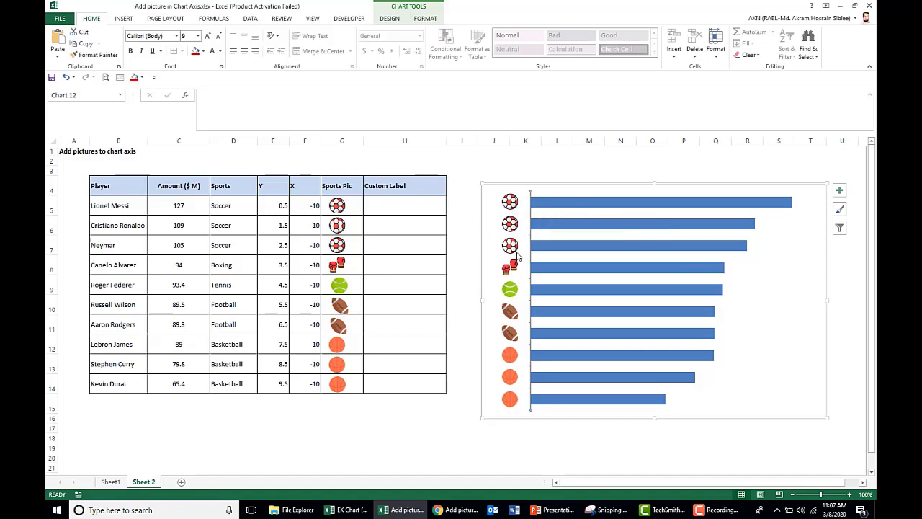
# Fill the individual bars of the three soccer players with a dark teal theme color
pyautogui.click(545, 208)
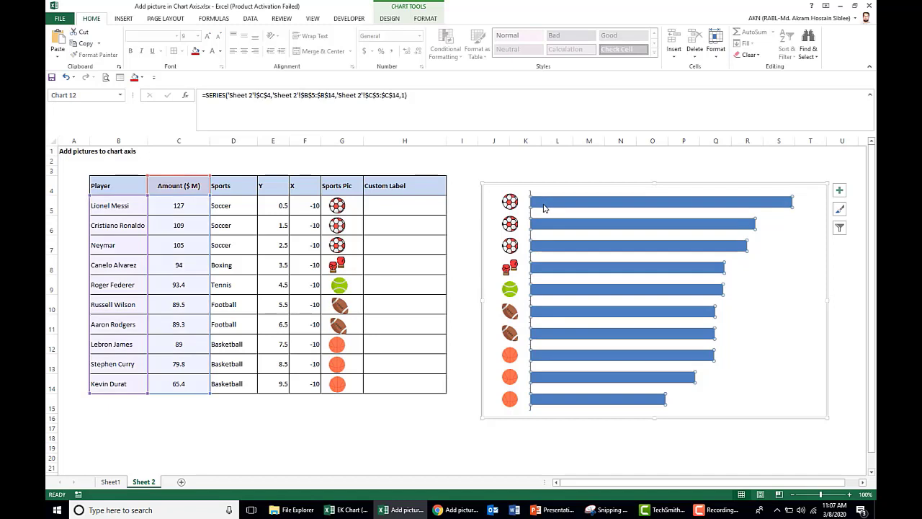
pyautogui.click(544, 208)
pyautogui.click(432, 19)
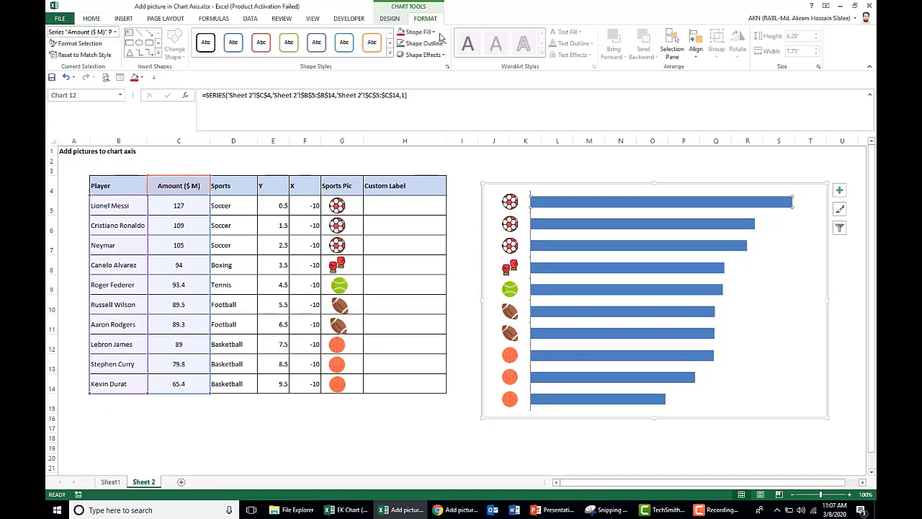
pyautogui.click(434, 31)
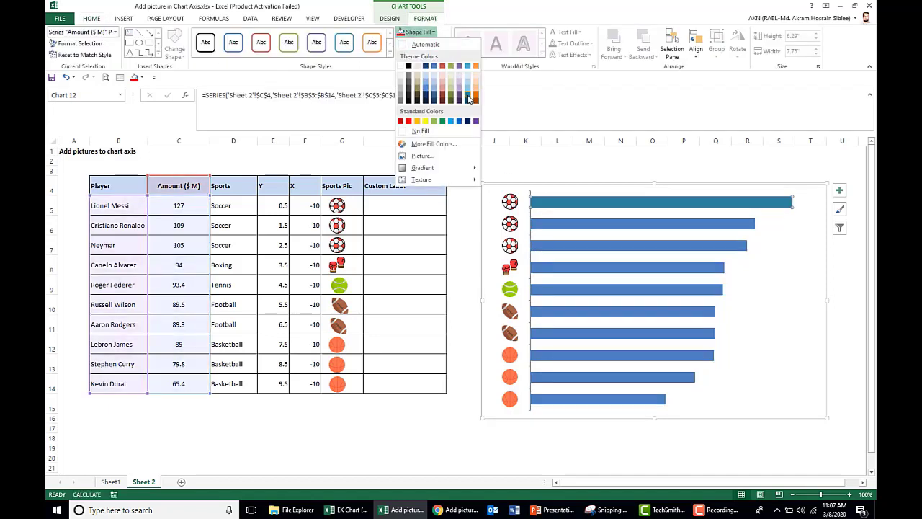
pyautogui.click(468, 98)
pyautogui.click(545, 224)
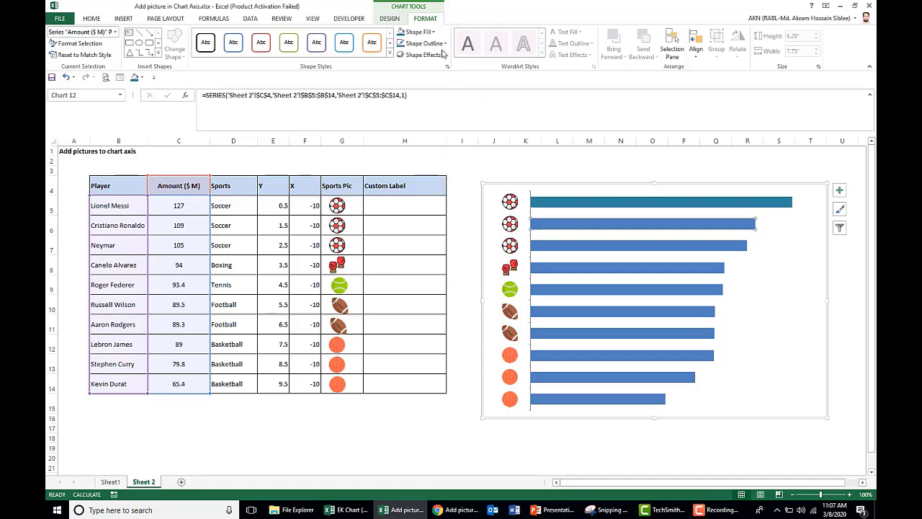
pyautogui.click(403, 33)
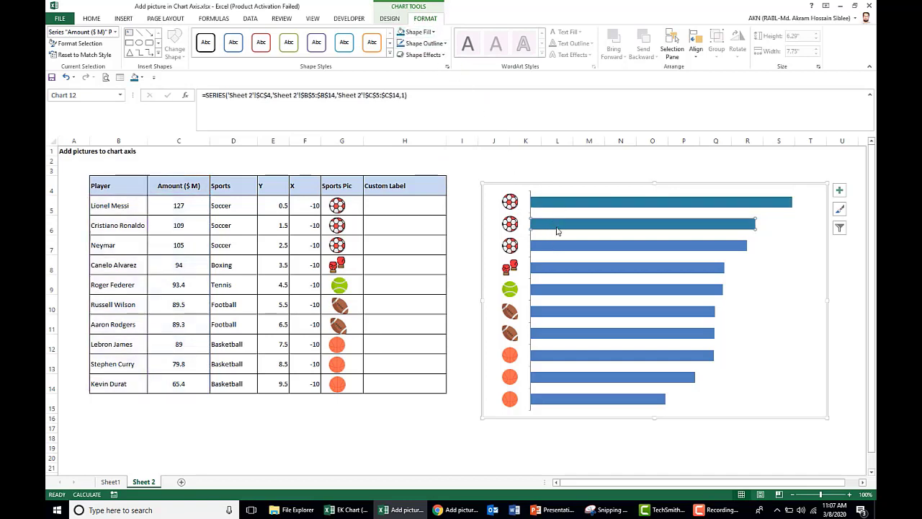
pyautogui.click(538, 246)
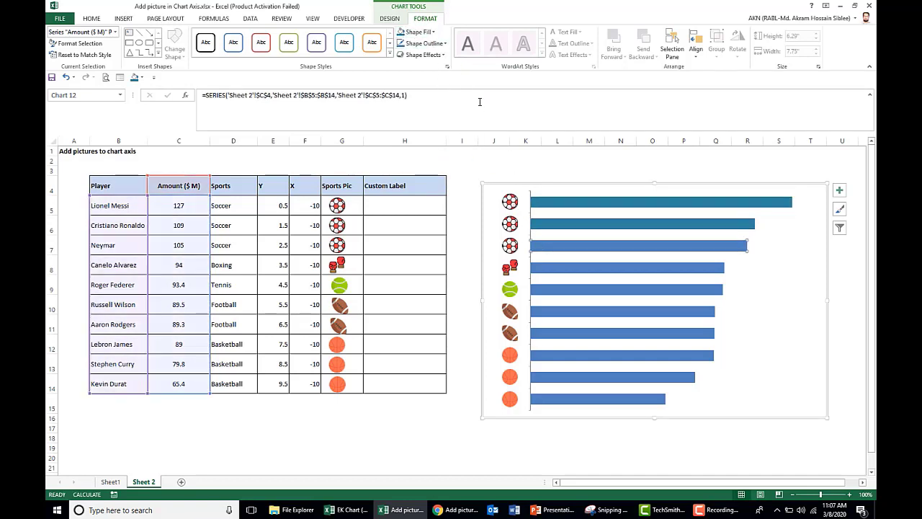
pyautogui.click(435, 32)
pyautogui.click(470, 99)
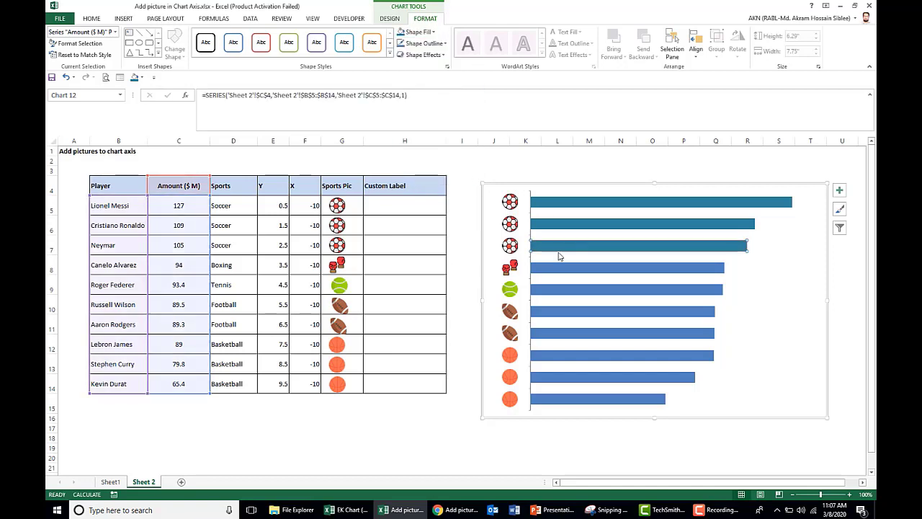
# Fill the boxing player's bar with a dark red theme color
pyautogui.click(545, 273)
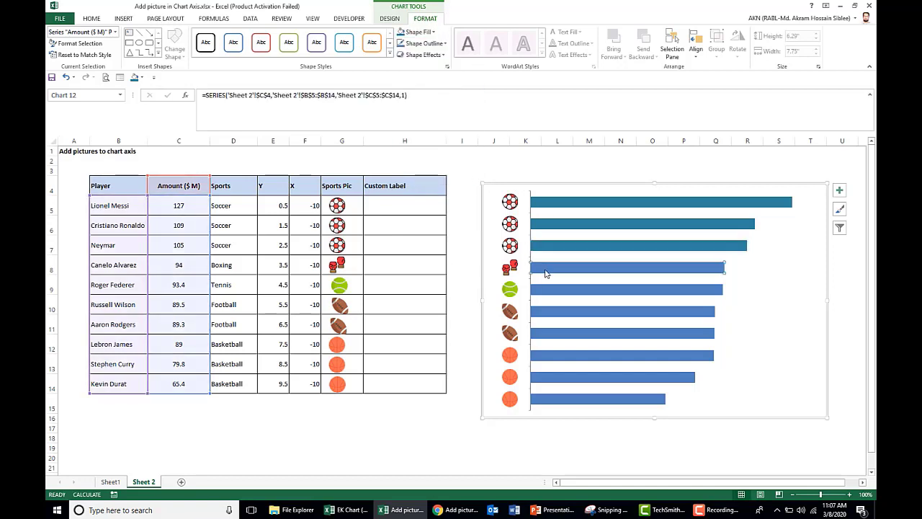
pyautogui.click(434, 32)
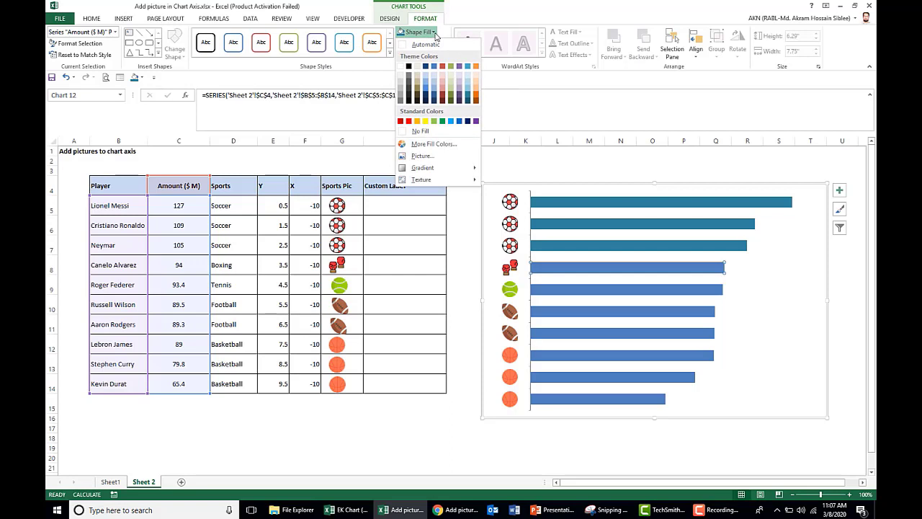
pyautogui.click(442, 92)
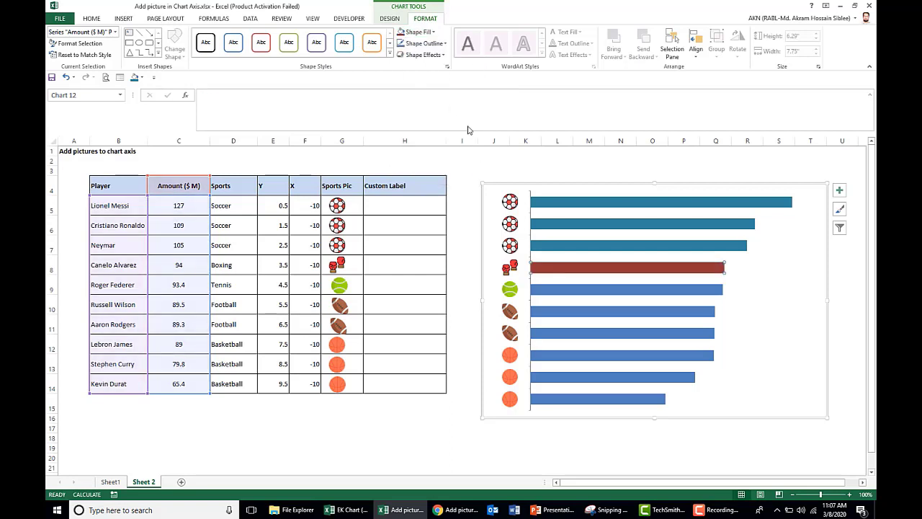
# Fill the tennis player's bar with the standard green color
pyautogui.click(542, 289)
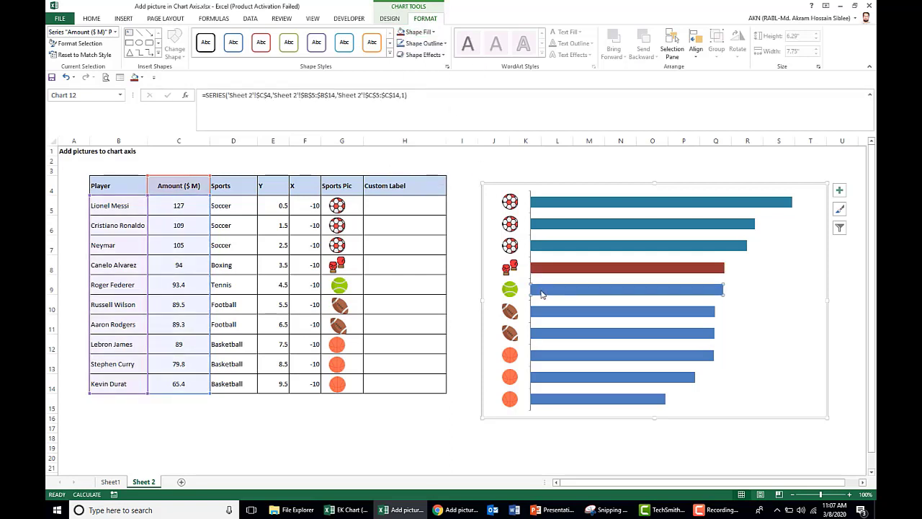
pyautogui.click(423, 32)
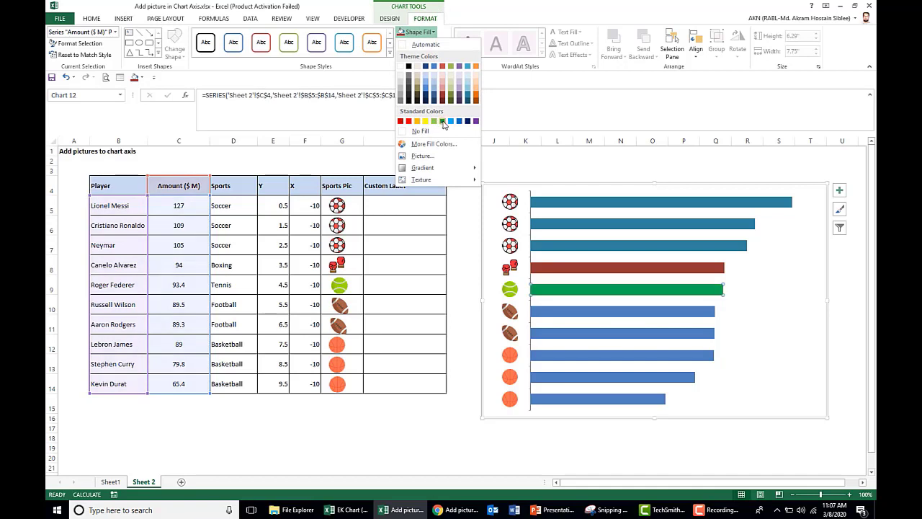
pyautogui.click(443, 121)
# Fill the two football players' bars with the darkest shade of the orange theme color
pyautogui.click(557, 314)
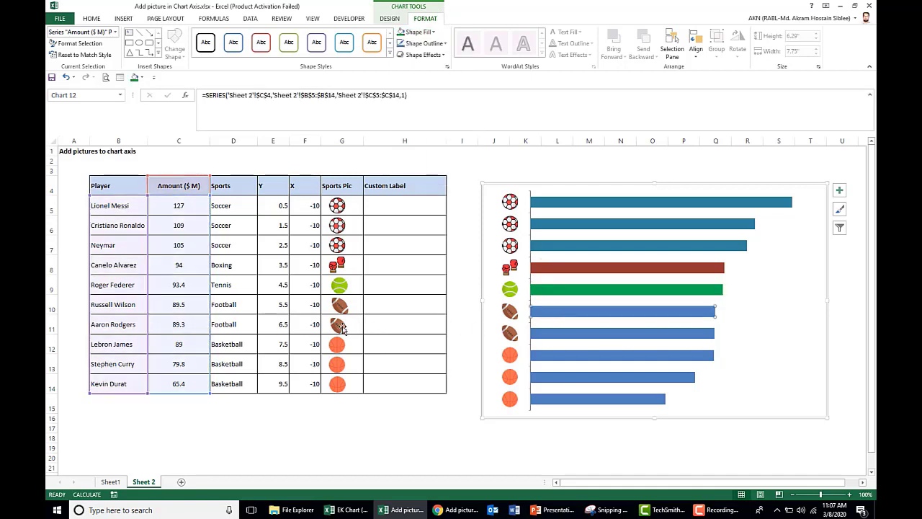
pyautogui.click(433, 32)
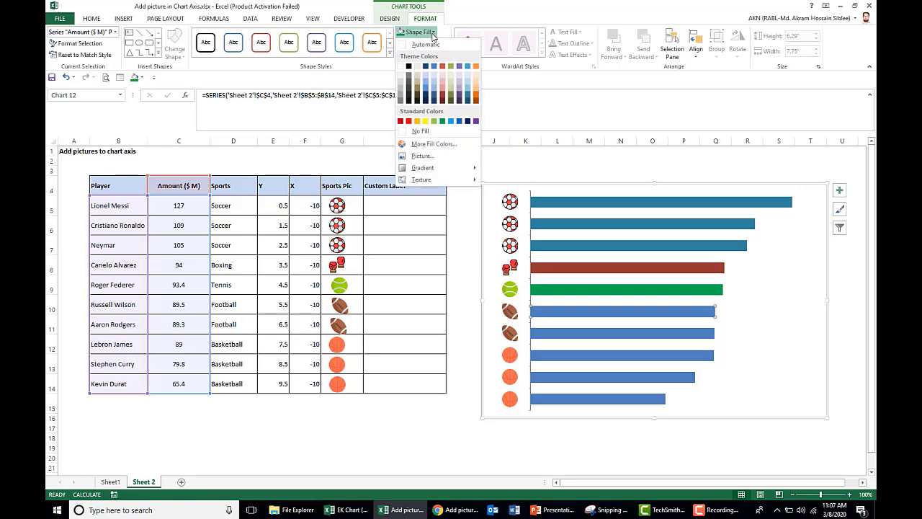
pyautogui.click(475, 101)
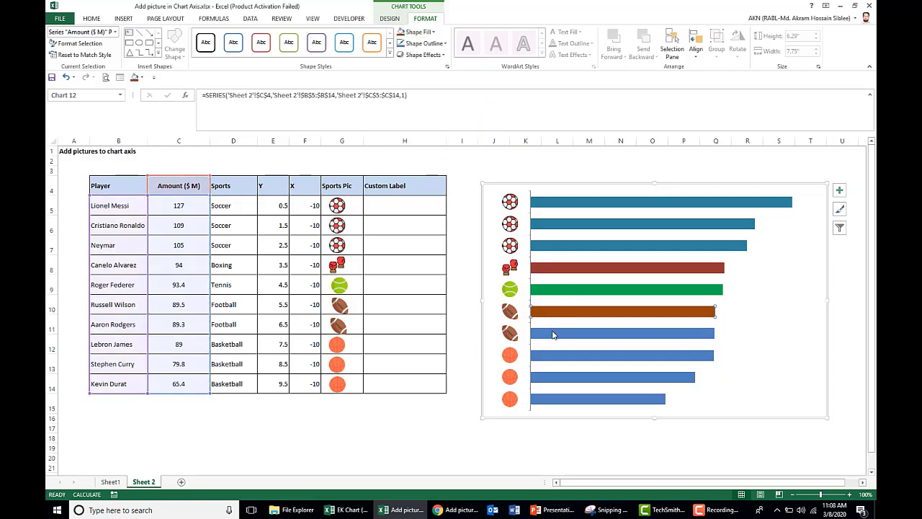
pyautogui.click(554, 335)
pyautogui.click(432, 32)
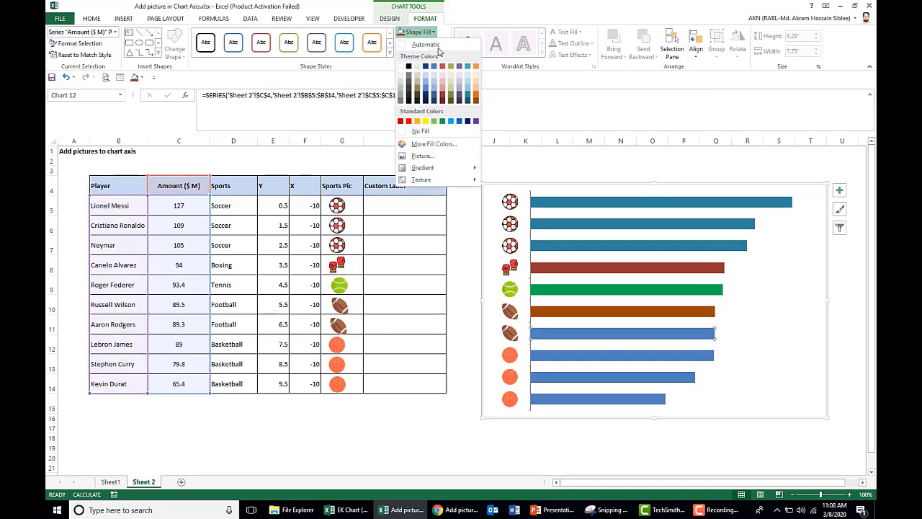
pyautogui.click(475, 101)
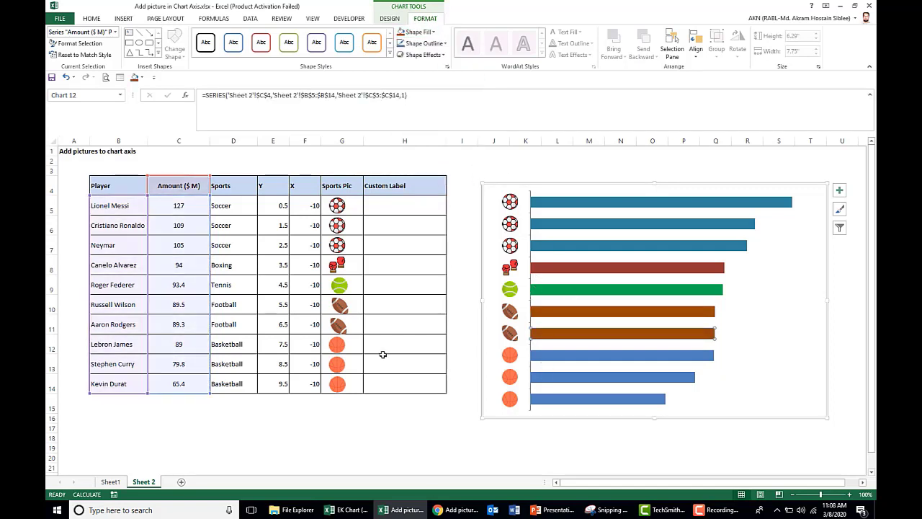
# Fill the three basketball players' bars with the standard orange color and deselect the chart
pyautogui.click(585, 355)
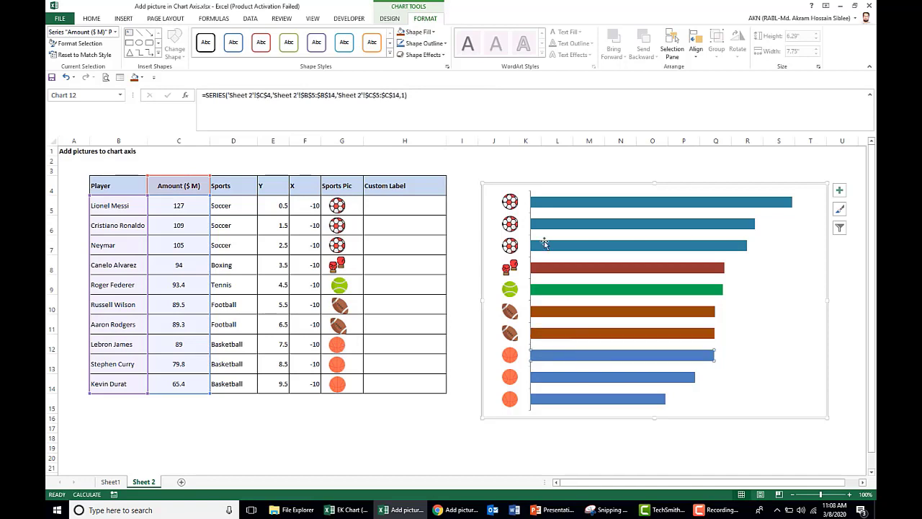
pyautogui.click(435, 32)
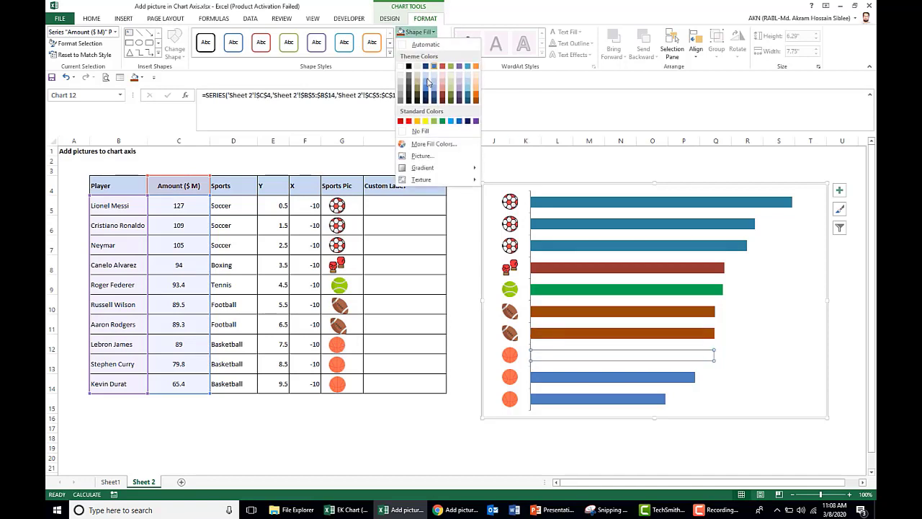
pyautogui.click(417, 121)
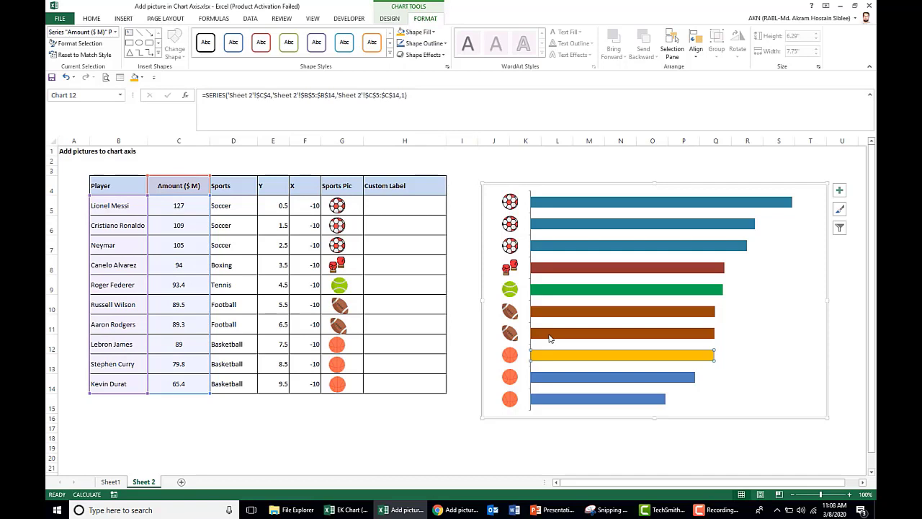
pyautogui.click(555, 382)
pyautogui.click(403, 32)
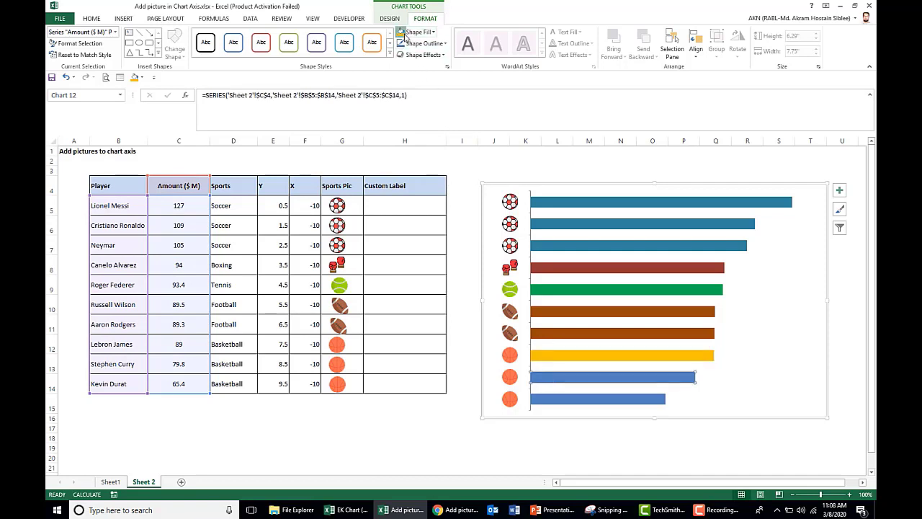
pyautogui.click(539, 398)
pyautogui.click(404, 33)
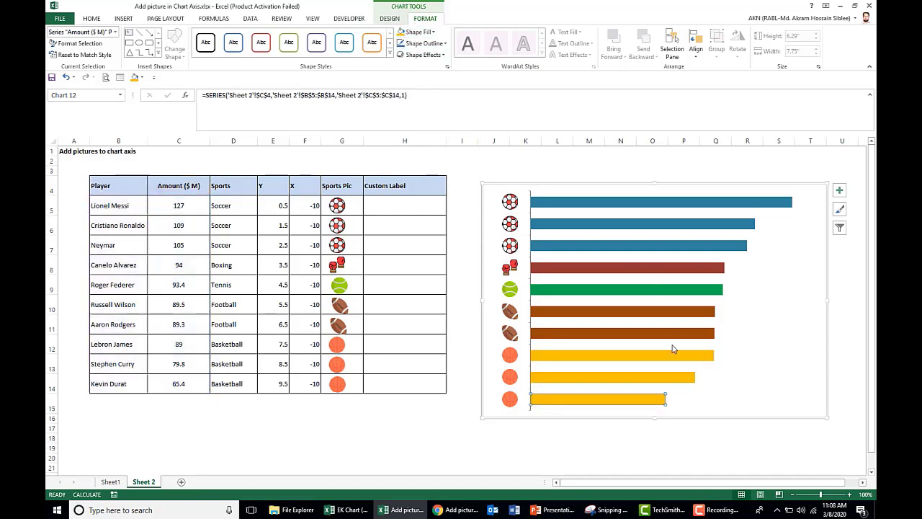
pyautogui.click(660, 452)
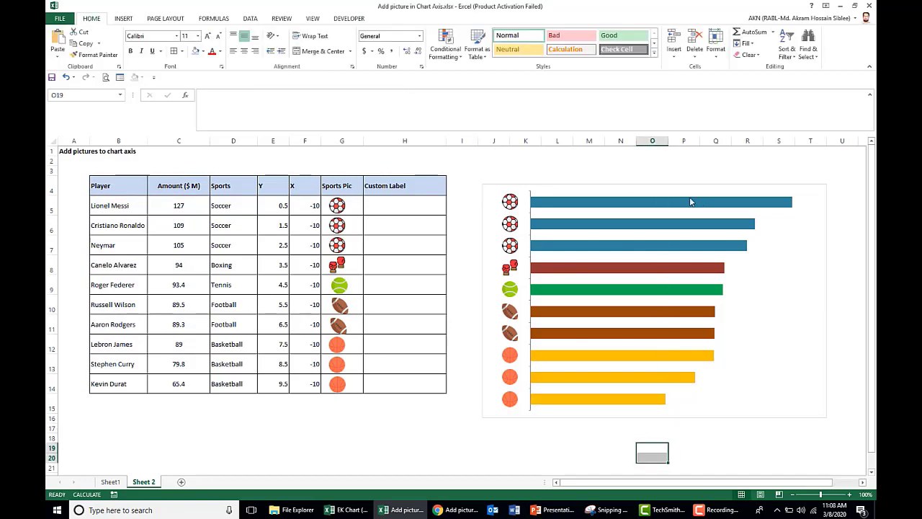
# Enter the Custom Label formula =B5&": "&"$"&C5&"M" in H5 and fill it down to H14
pyautogui.click(402, 202)
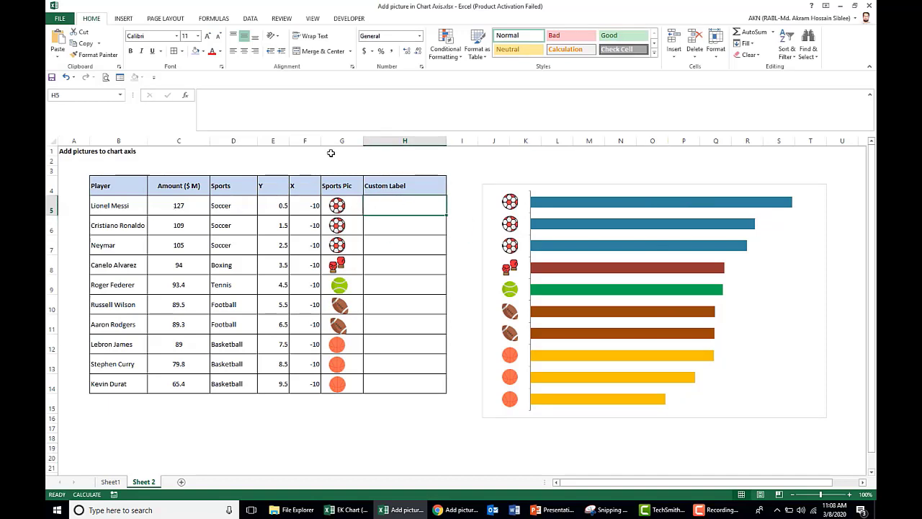
pyautogui.write('=')
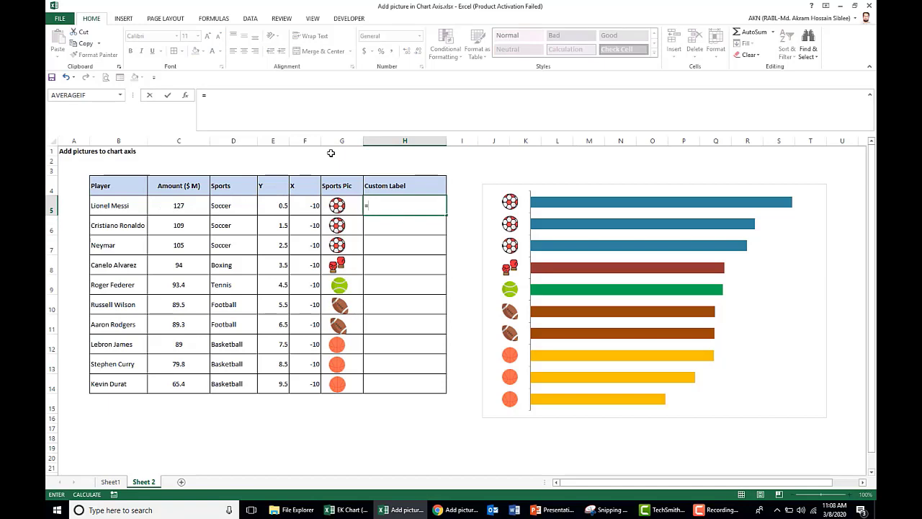
pyautogui.click(122, 205)
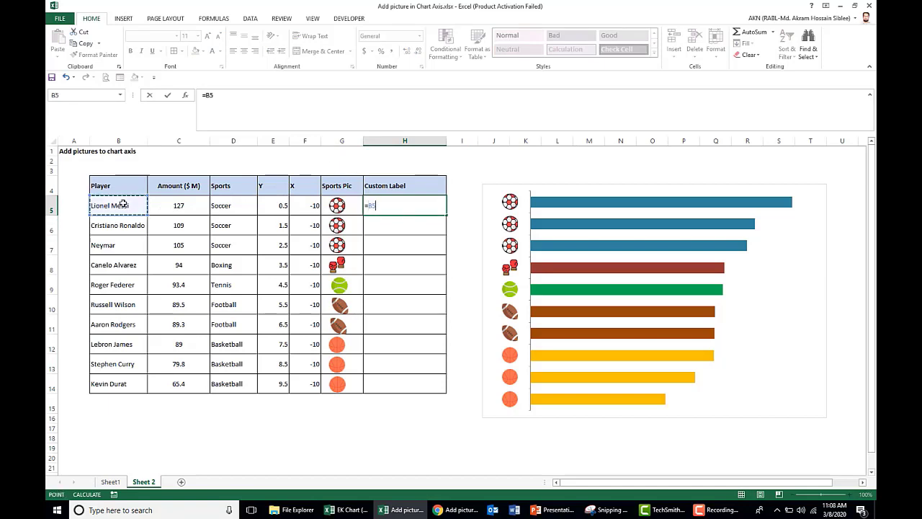
pyautogui.write('&": "&"$"&')
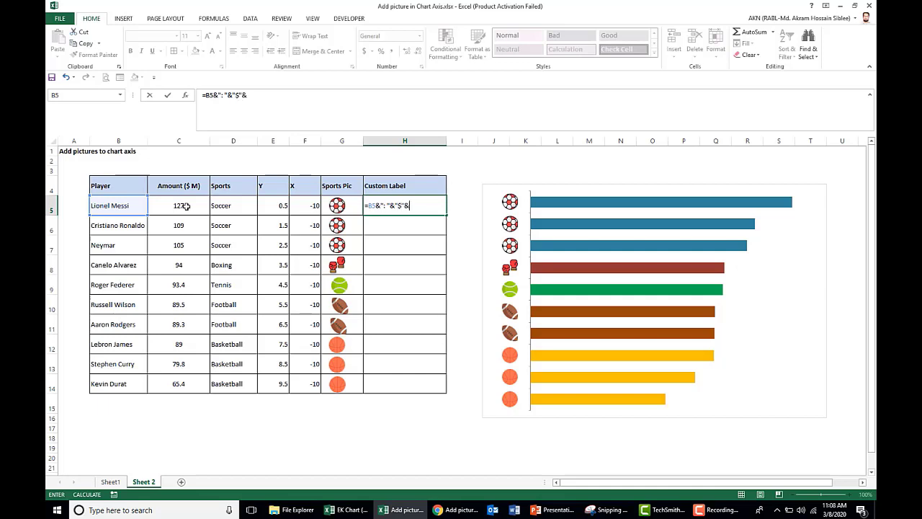
pyautogui.click(186, 206)
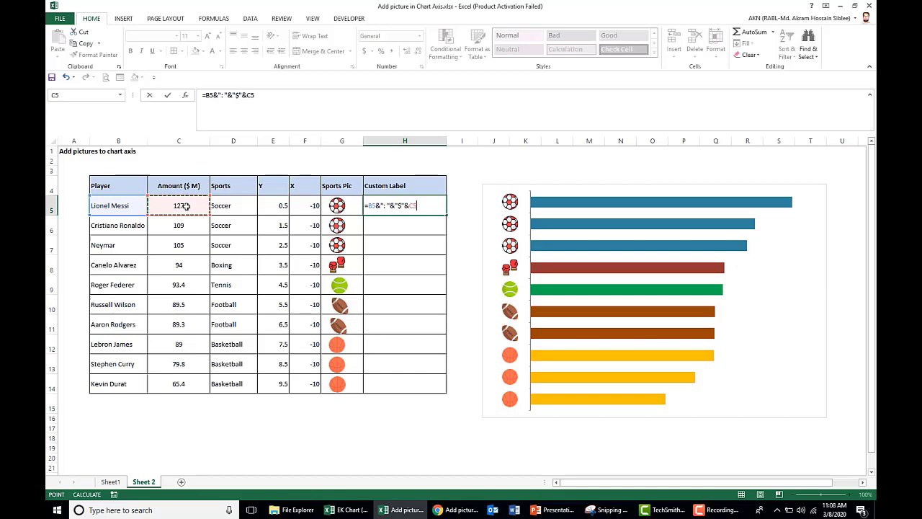
pyautogui.write('&"M')
pyautogui.press('Return')
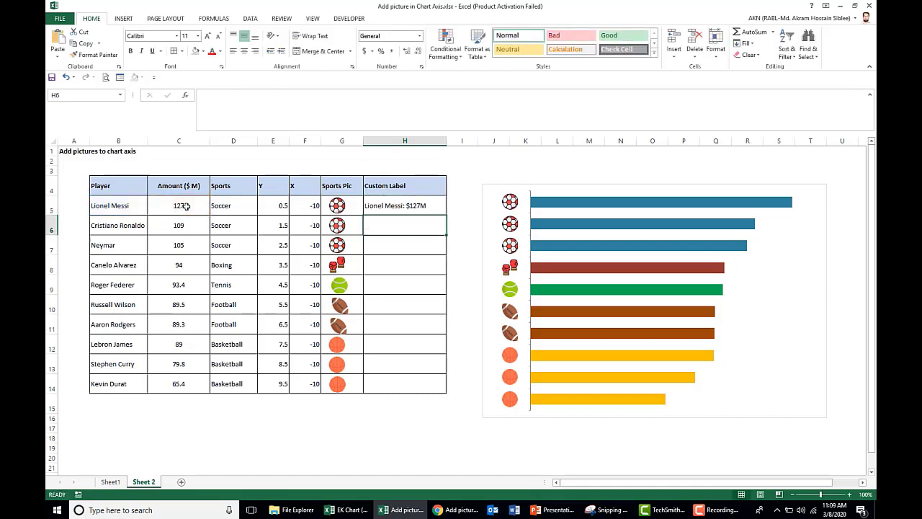
pyautogui.click(382, 207)
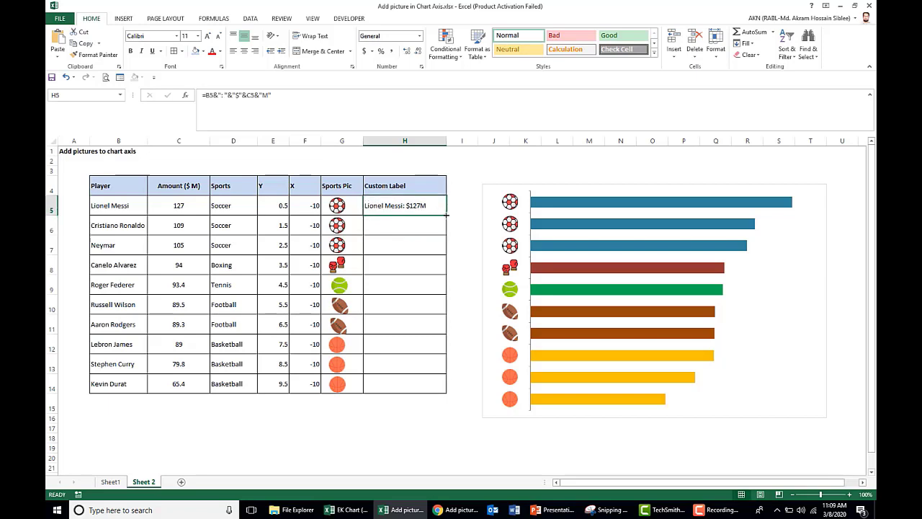
pyautogui.moveTo(447, 215); pyautogui.dragTo(435, 391)
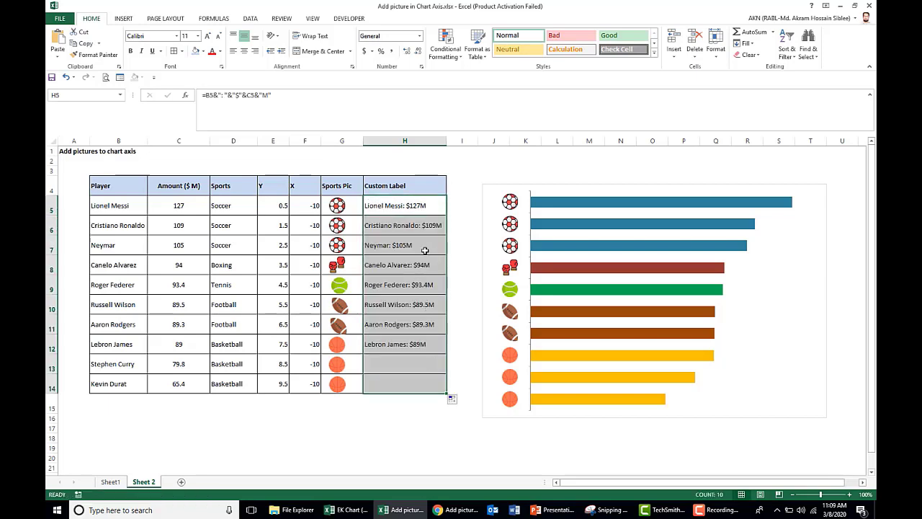
# Add data labels to the Amount ($ M) bar series in the chart
pyautogui.click(777, 204)
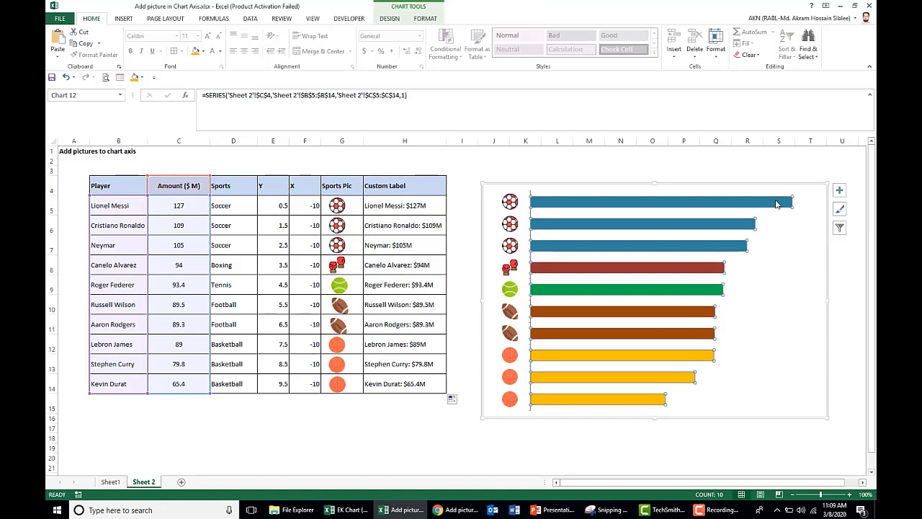
pyautogui.click(839, 190)
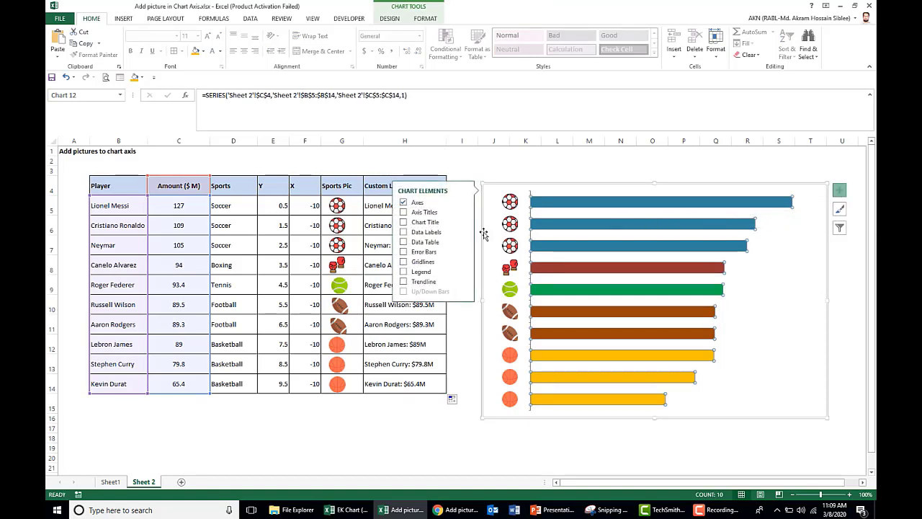
pyautogui.click(404, 233)
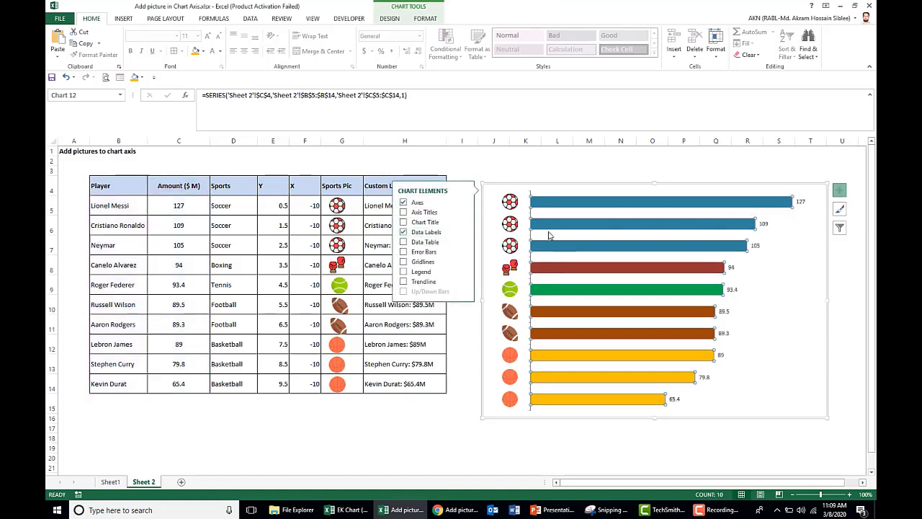
# Make the bar data labels take their text from the Custom Label cells H5:H14
pyautogui.click(802, 202)
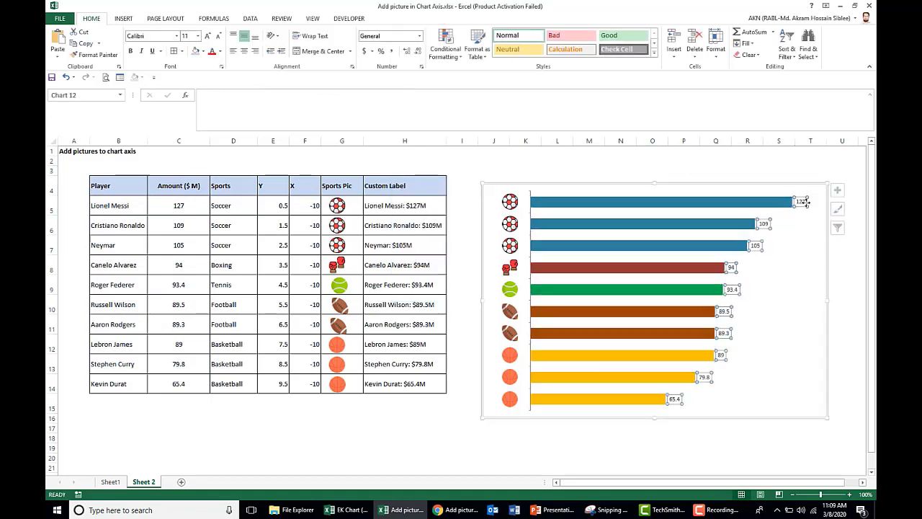
pyautogui.rightClick(804, 204)
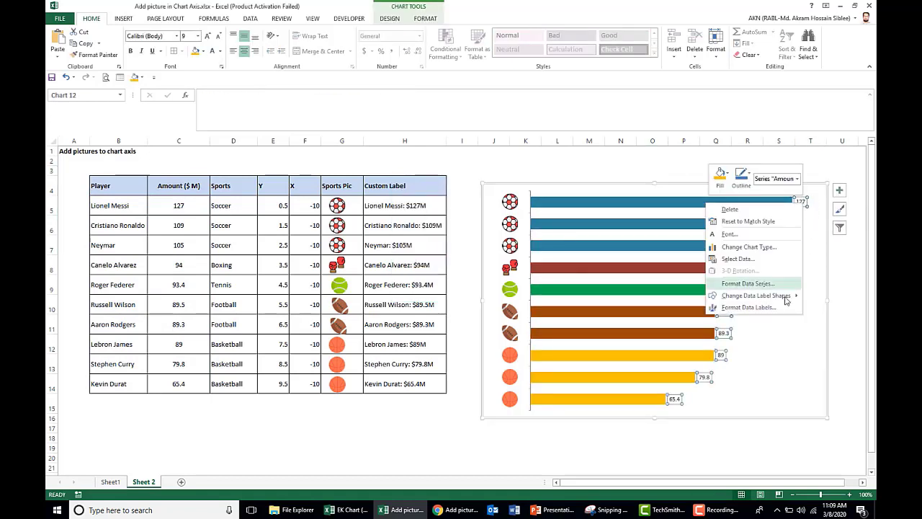
pyautogui.click(747, 307)
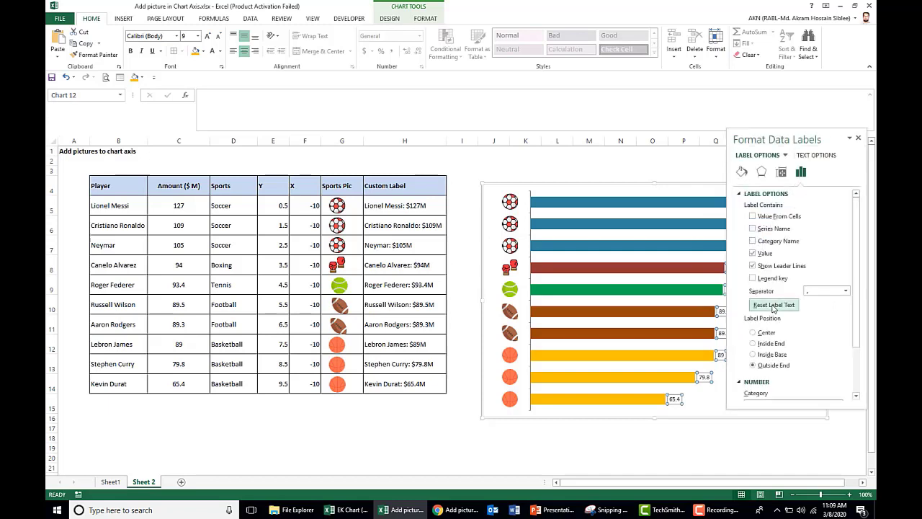
pyautogui.click(753, 217)
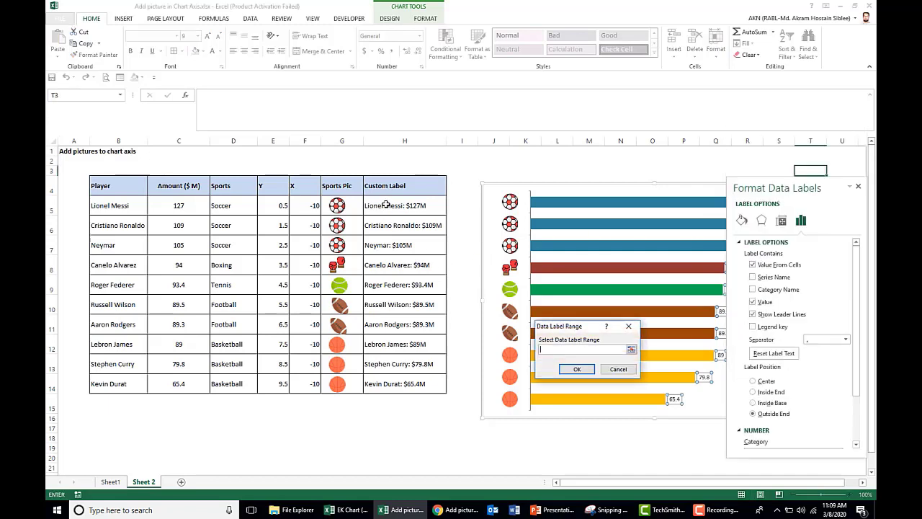
pyautogui.moveTo(386, 205); pyautogui.dragTo(395, 384)
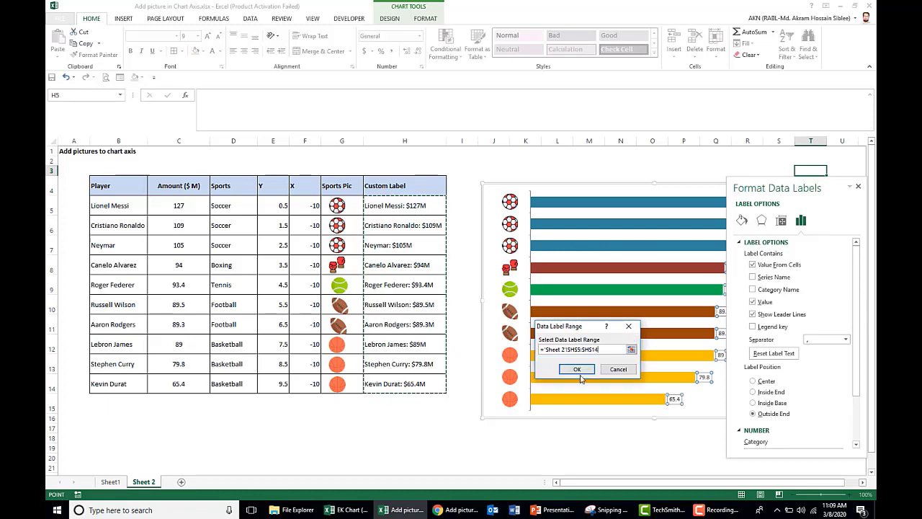
pyautogui.click(580, 372)
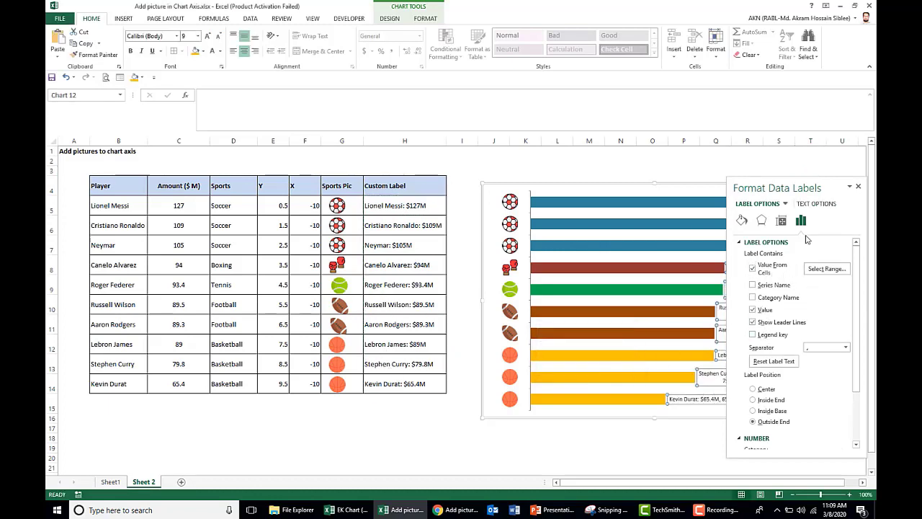
# Remove the plain value from the data labels, set their position to Inside End and close the label formatting
pyautogui.moveTo(784, 189); pyautogui.dragTo(516, 174)
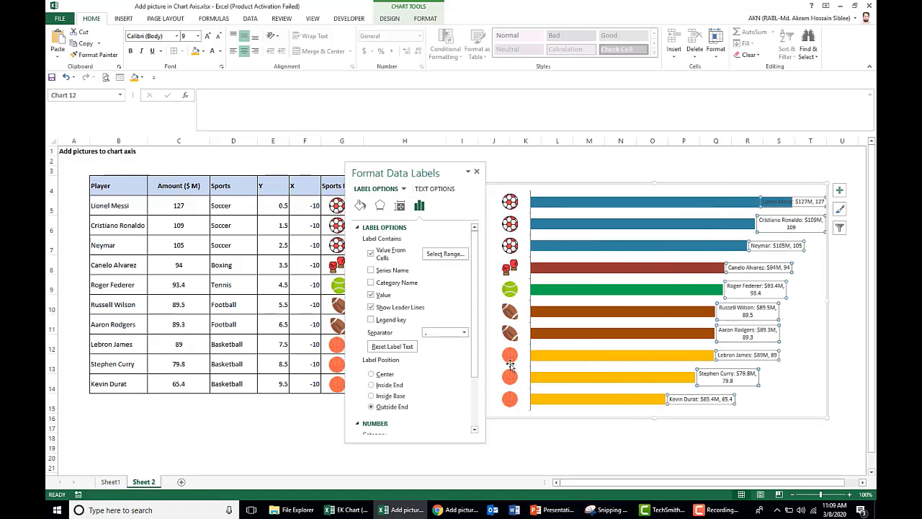
pyautogui.click(371, 295)
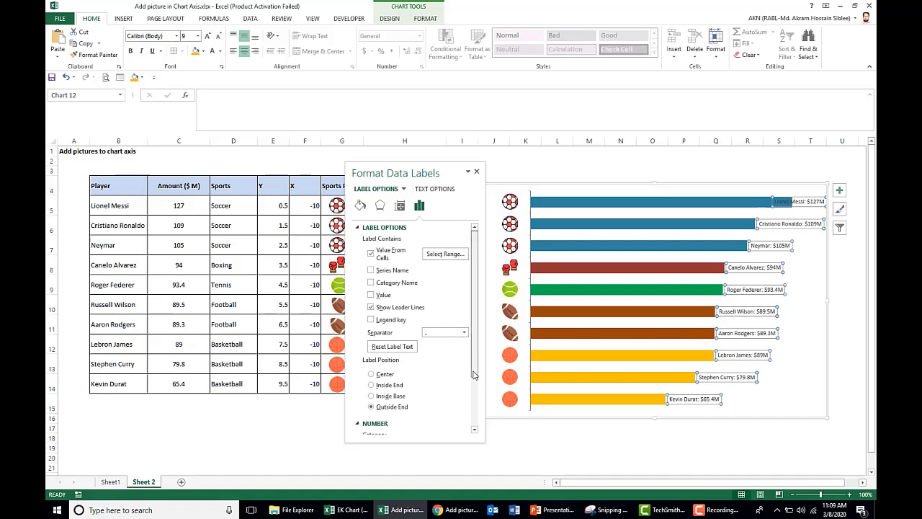
pyautogui.scroll(-1, 415, 380)
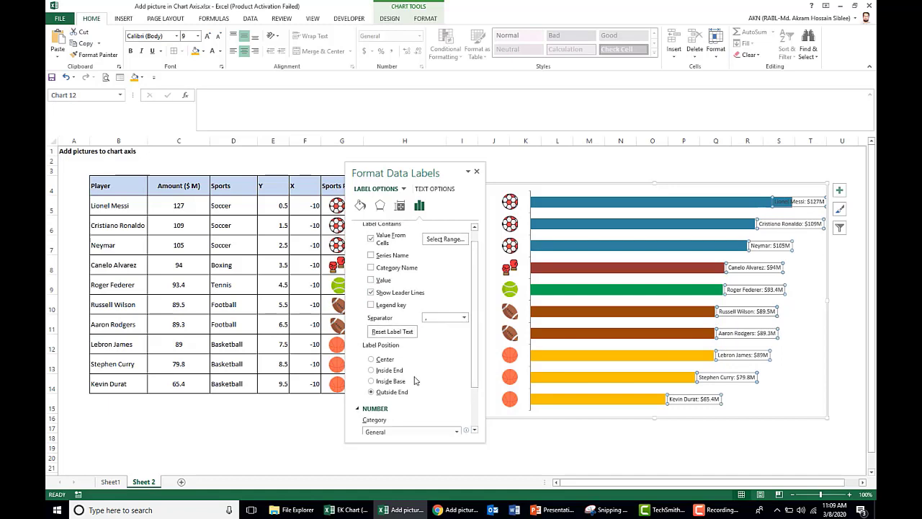
pyautogui.click(372, 370)
pyautogui.click(476, 172)
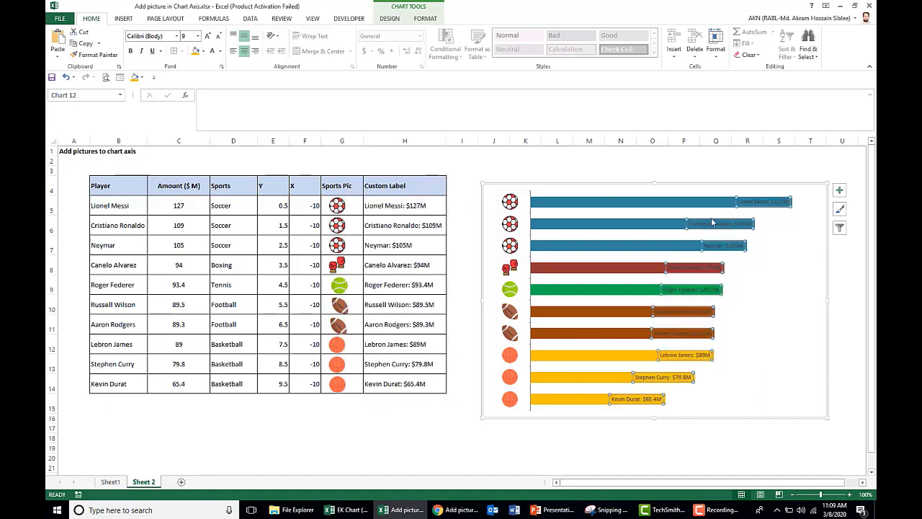
# Change the font color of the bar data labels in the chart to white
pyautogui.click(220, 52)
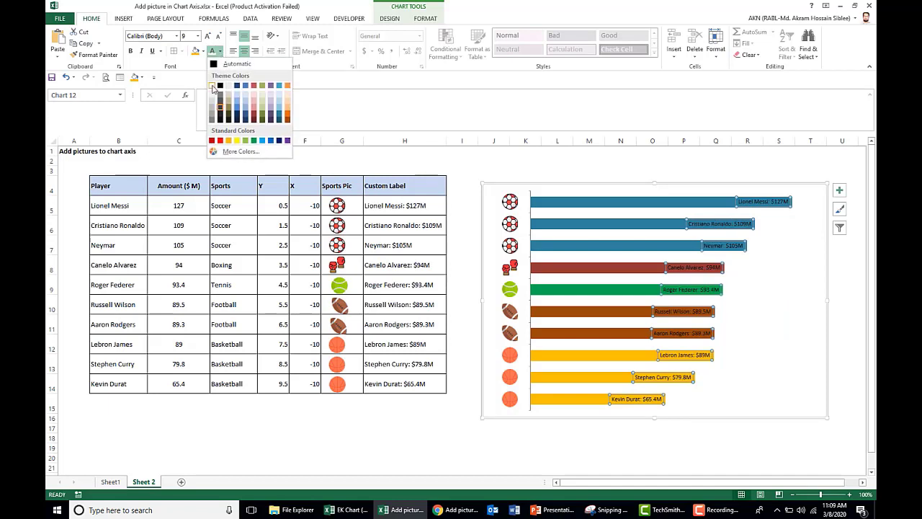
pyautogui.click(212, 85)
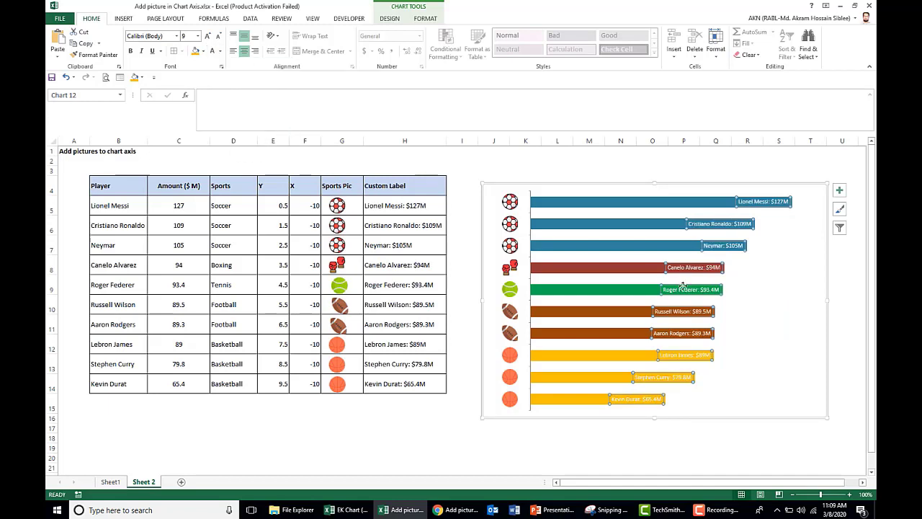
pyautogui.click(750, 171)
# Add a title above the bar chart and set its text to "Top Earning Players"
pyautogui.click(746, 189)
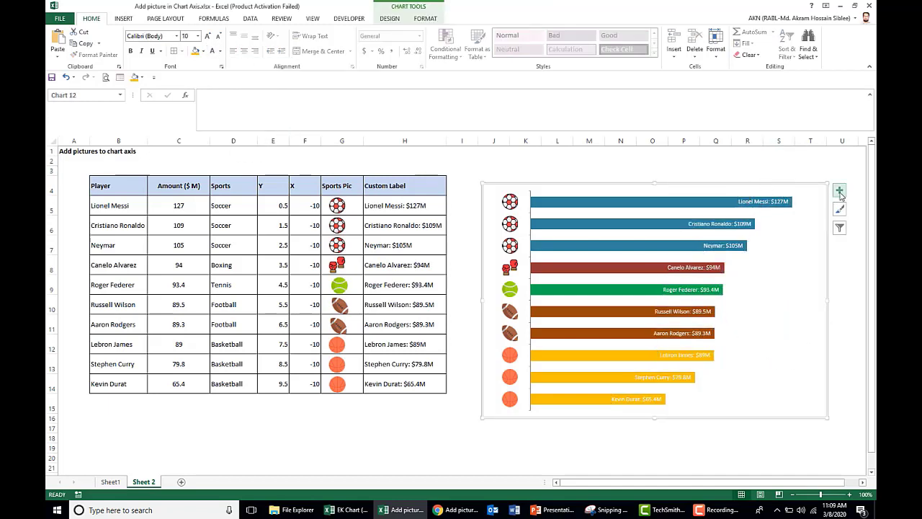
pyautogui.click(839, 190)
pyautogui.click(424, 222)
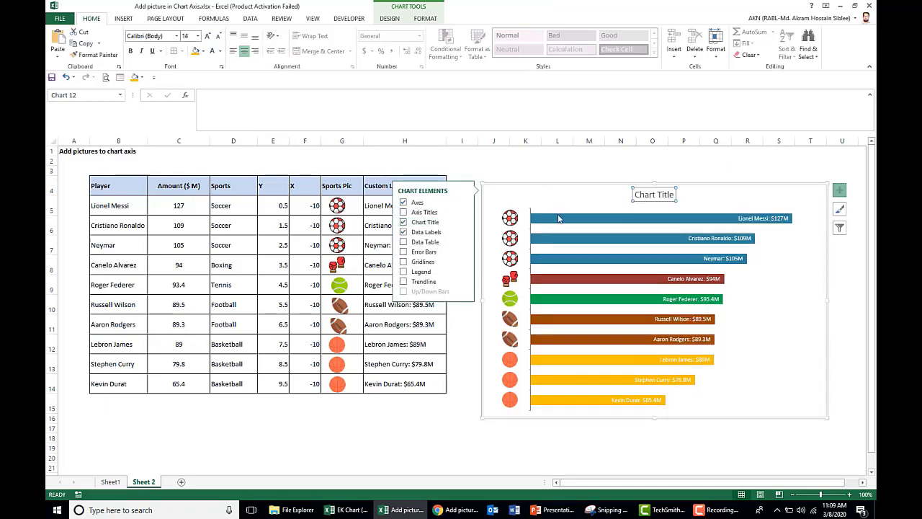
pyautogui.click(655, 195)
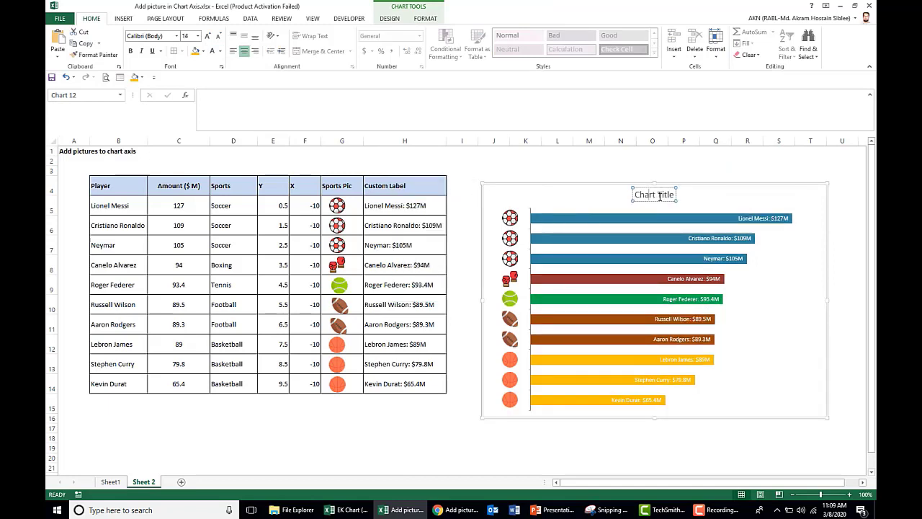
pyautogui.tripleClick(659, 196)
pyautogui.write('To')
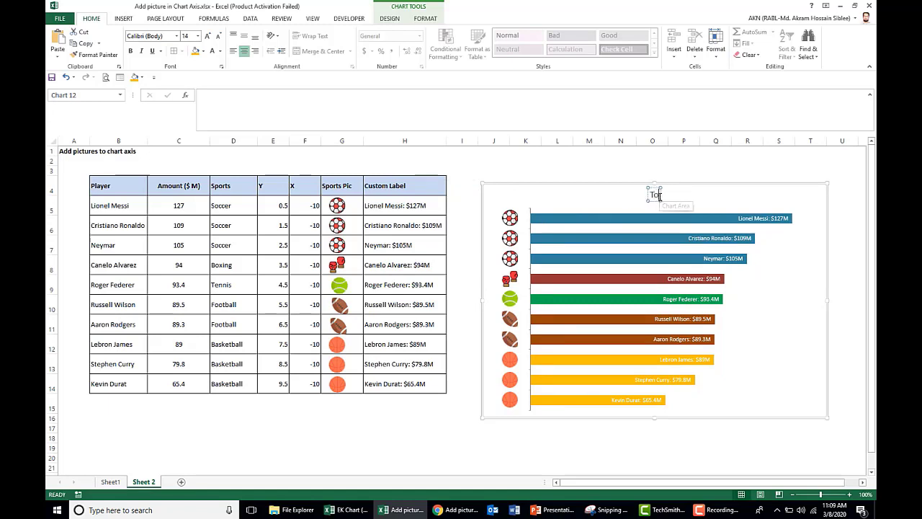
pyautogui.write('p Earni')
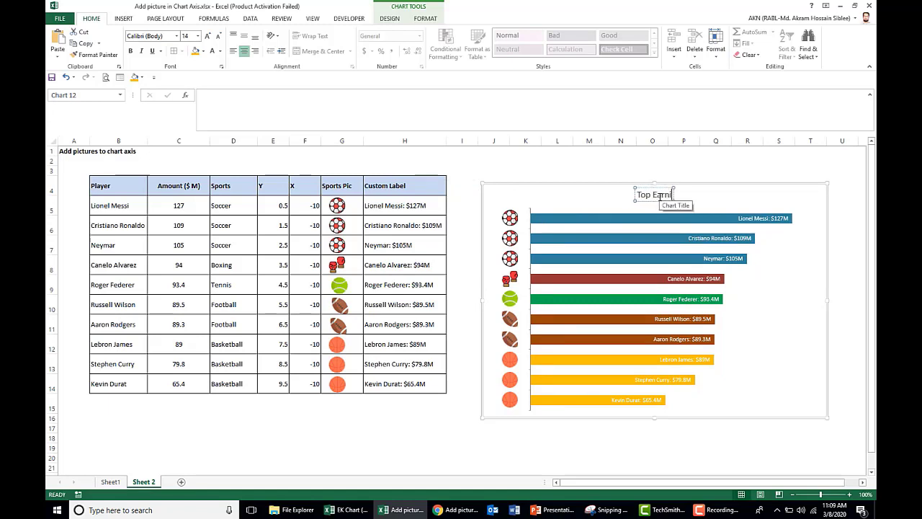
pyautogui.write('ng Play')
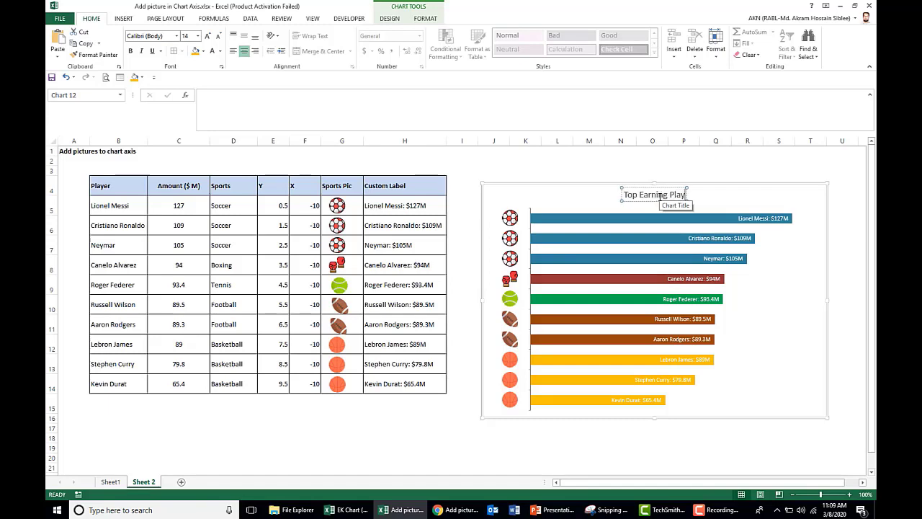
pyautogui.write('ers')
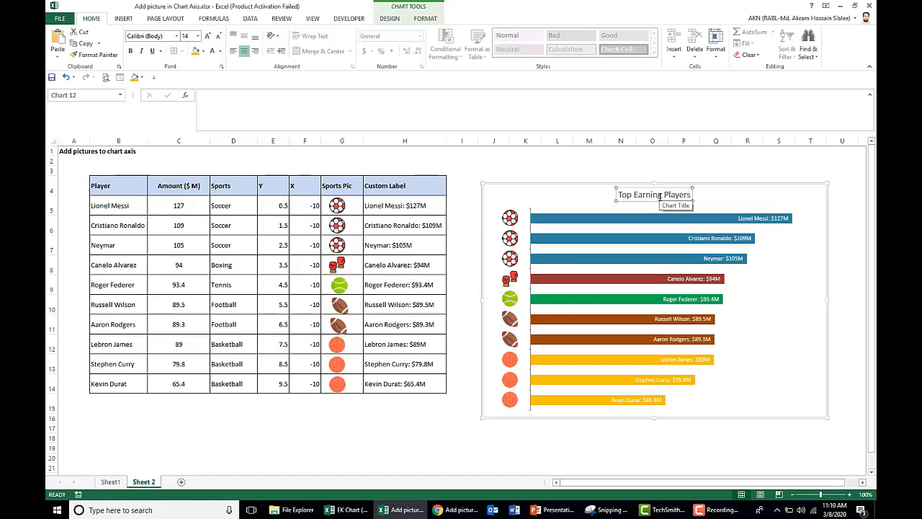
pyautogui.click(685, 170)
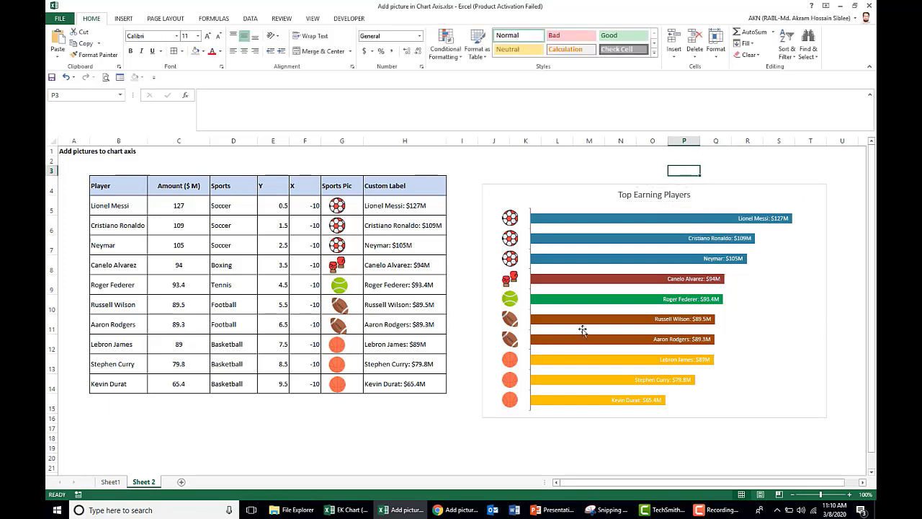